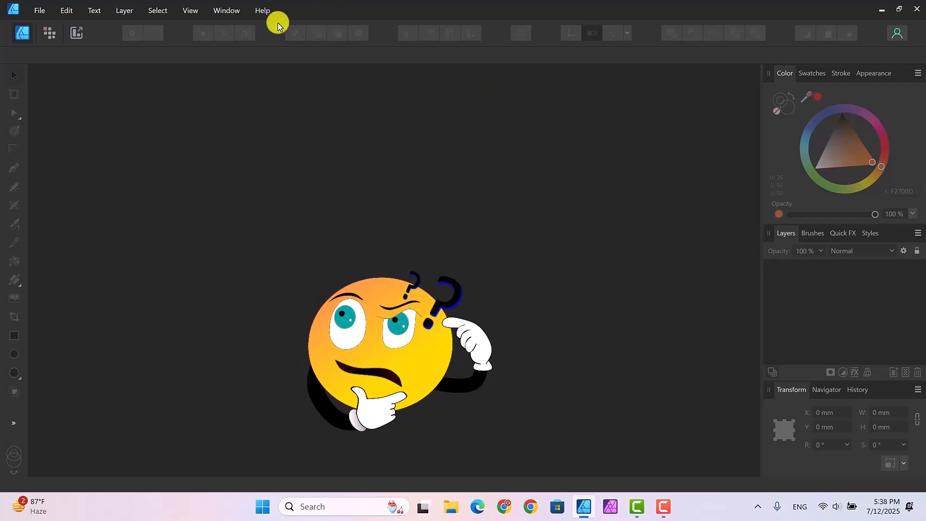
Create a new A4 landscape press-ready document, 297 × 210 mm, with margins excluded.
left_click(39, 11)
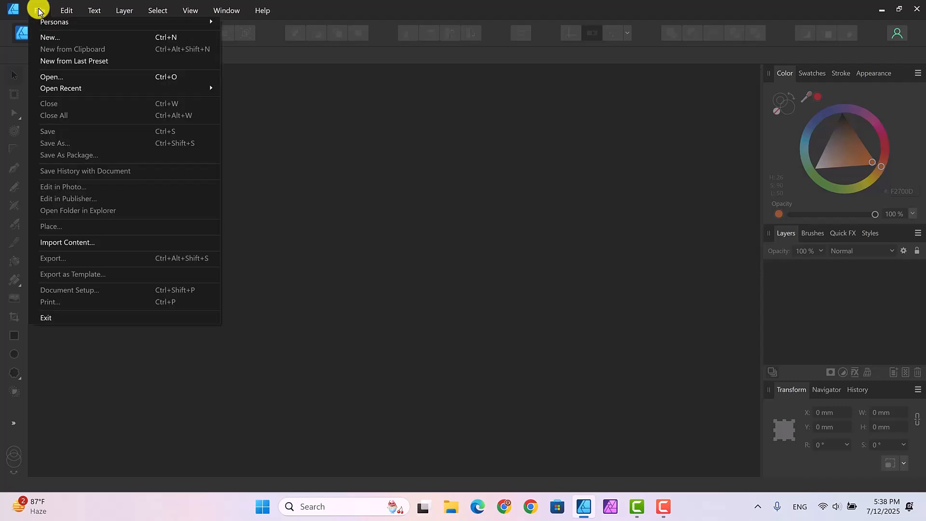
left_click(49, 37)
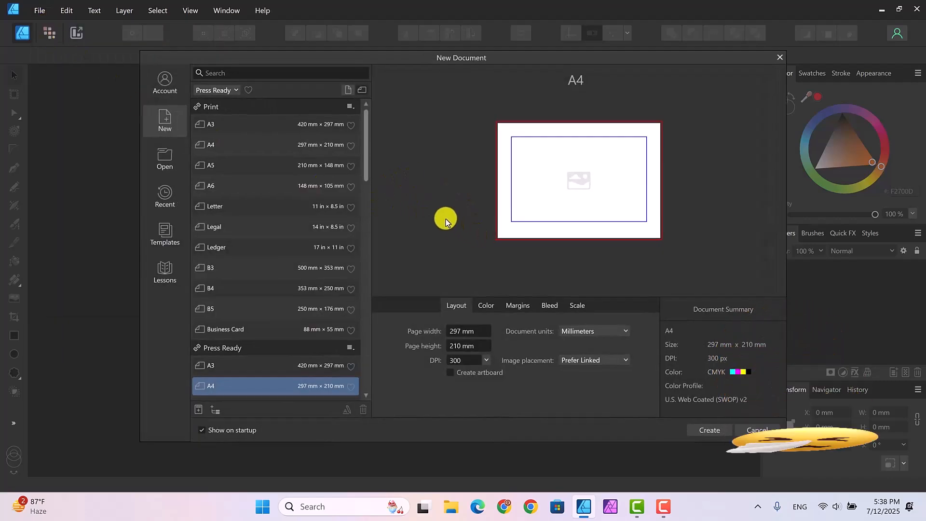
left_click(517, 307)
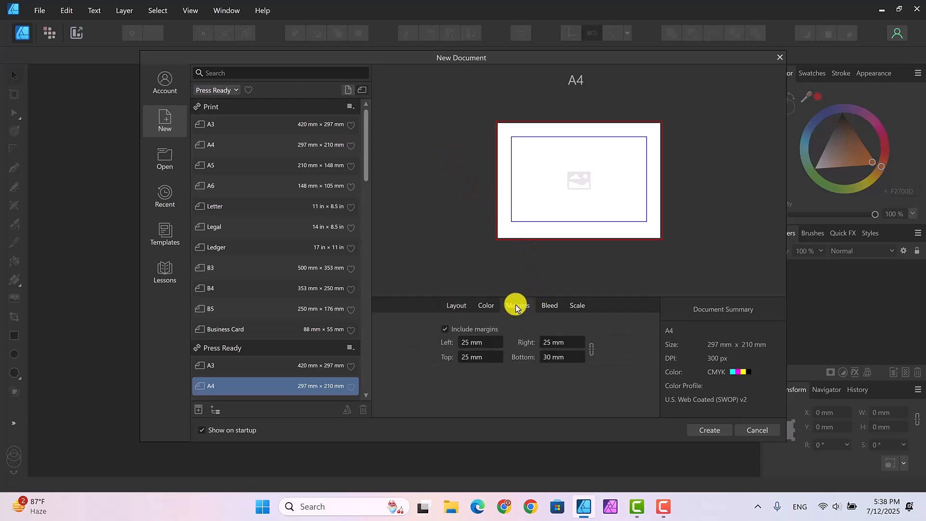
left_click(444, 331)
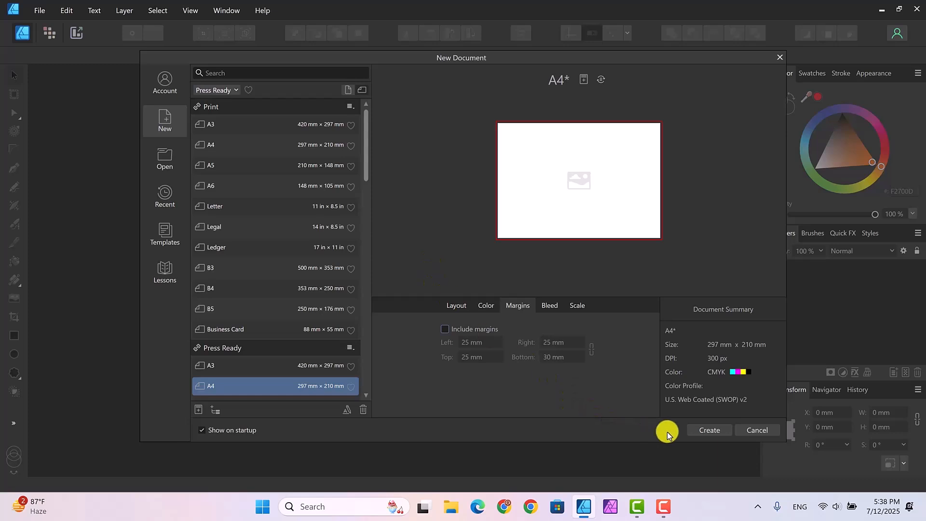
left_click(707, 430)
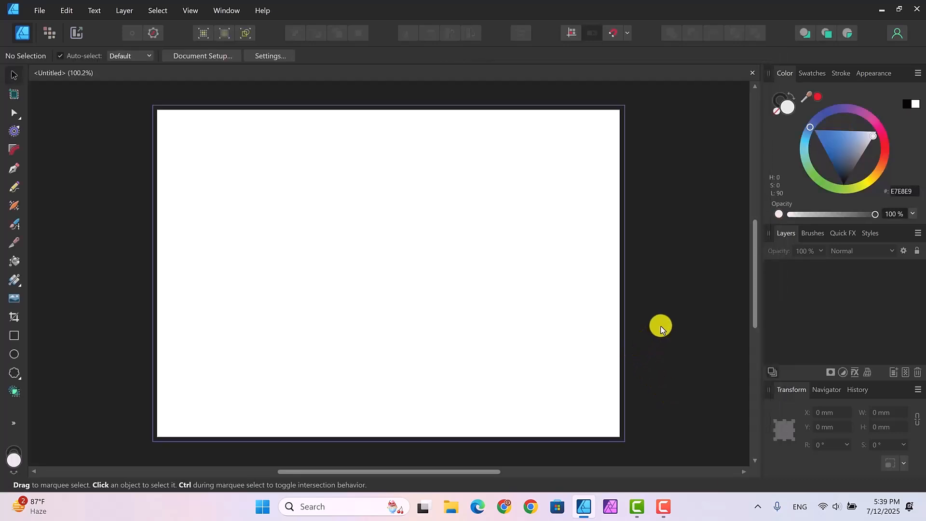
Draw a rectangle about 54 × 51 mm right of the page's centre and fill it with red.
left_click(14, 335)
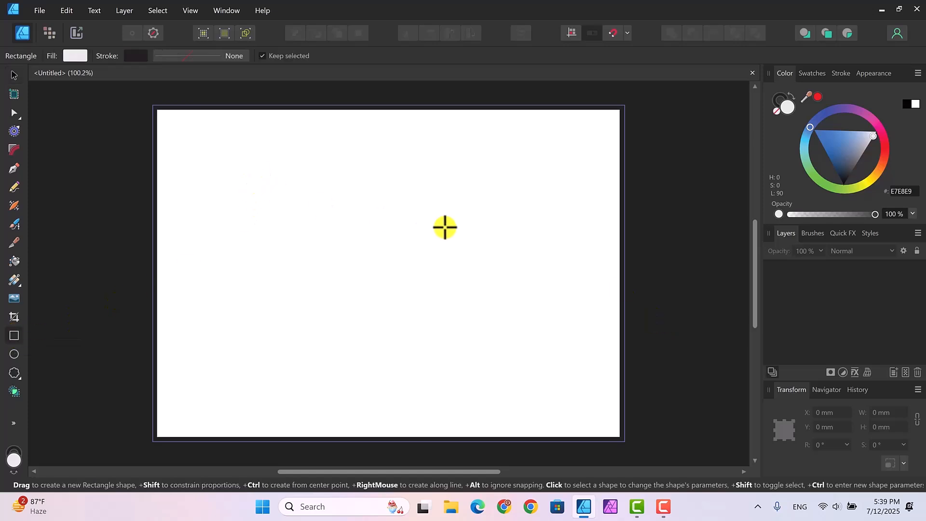
left_click_drag(431, 223, 514, 303)
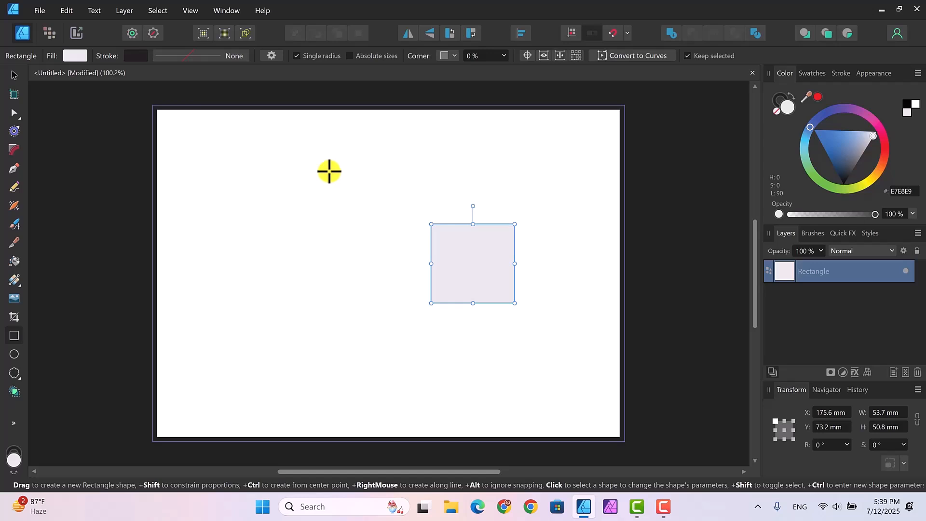
left_click(70, 57)
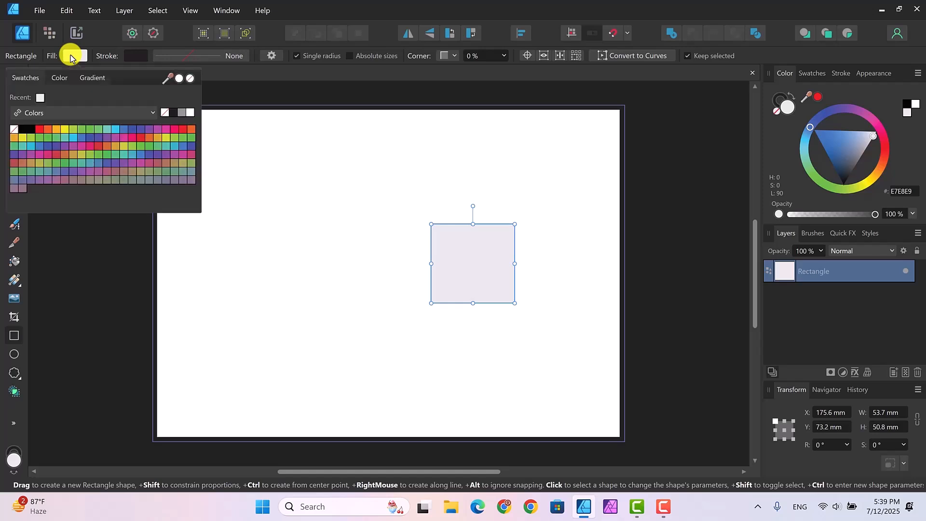
left_click(40, 129)
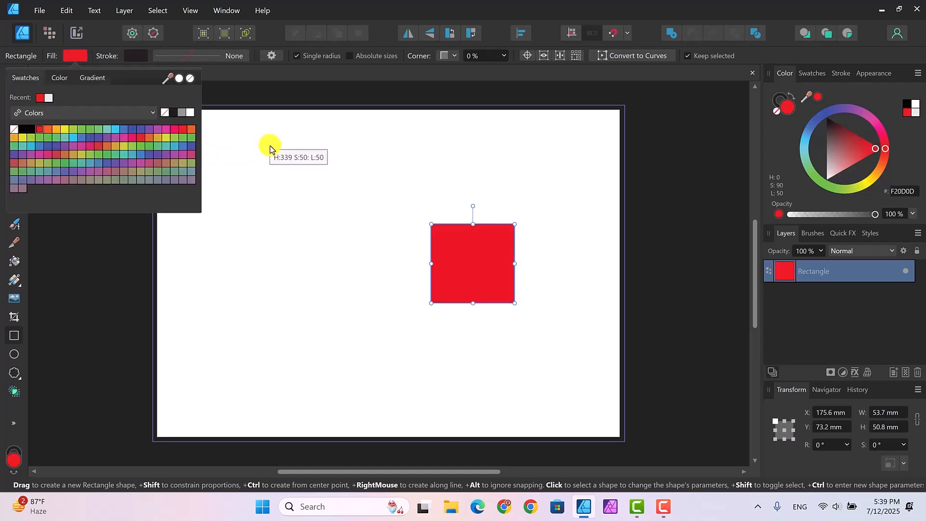
left_click(542, 169)
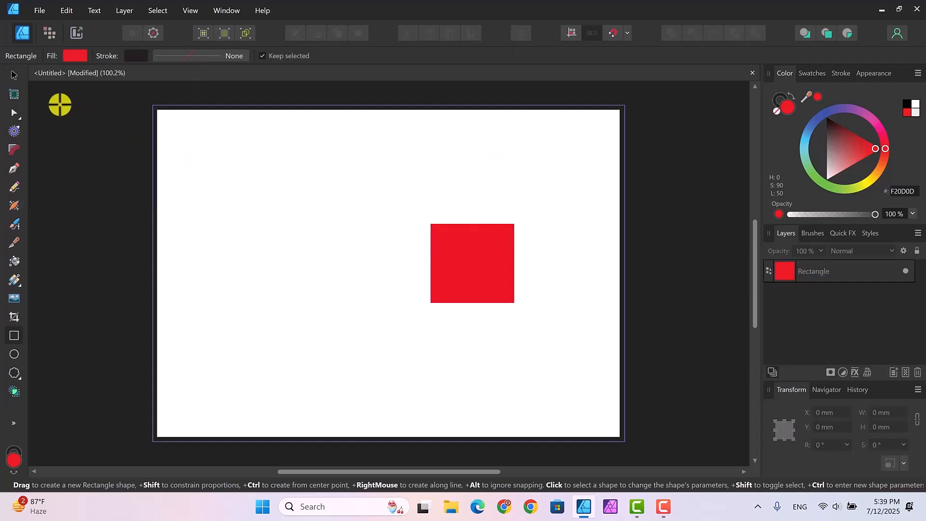
Give the red rectangle an outline with a stroke width of 3.8 pt.
left_click(13, 77)
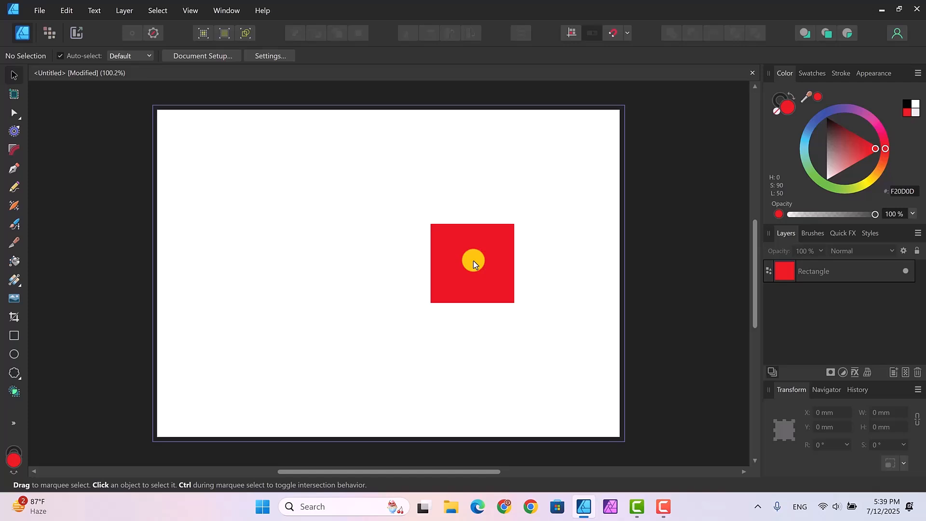
left_click(474, 260)
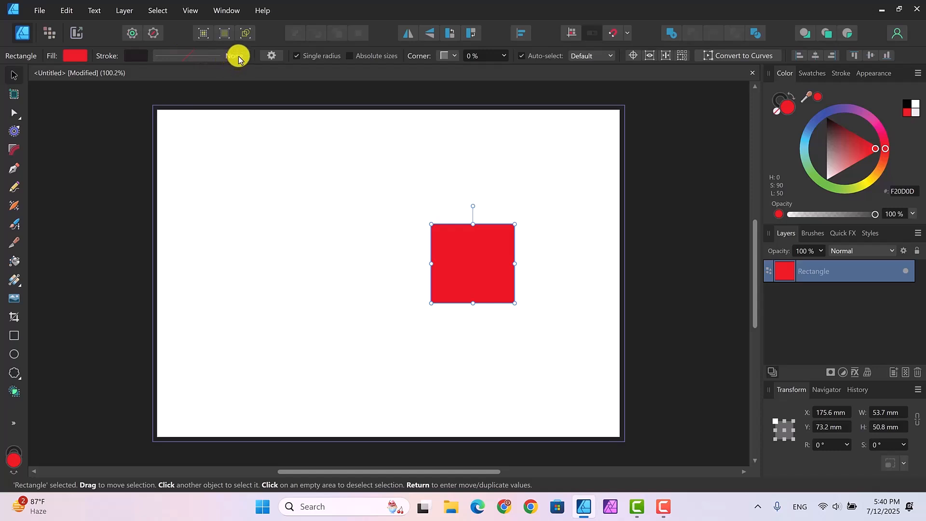
left_click(171, 54)
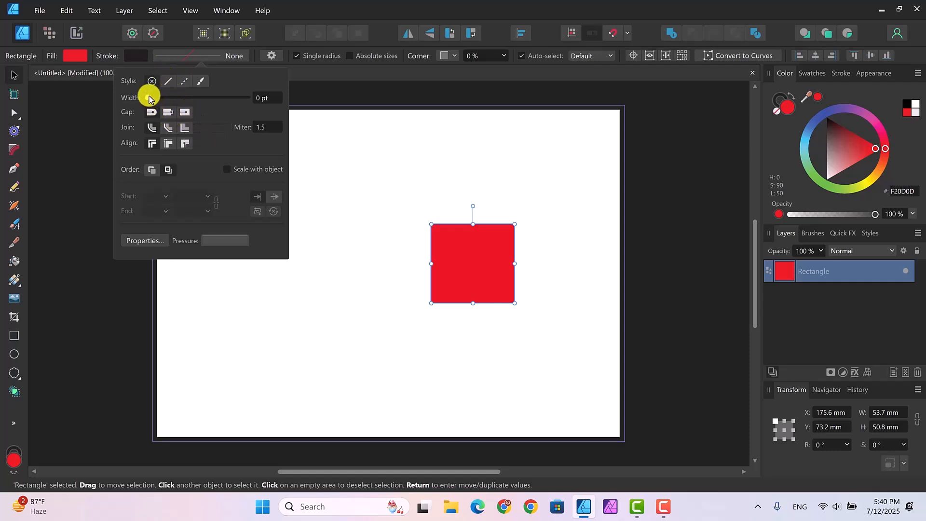
left_click_drag(147, 99, 178, 99)
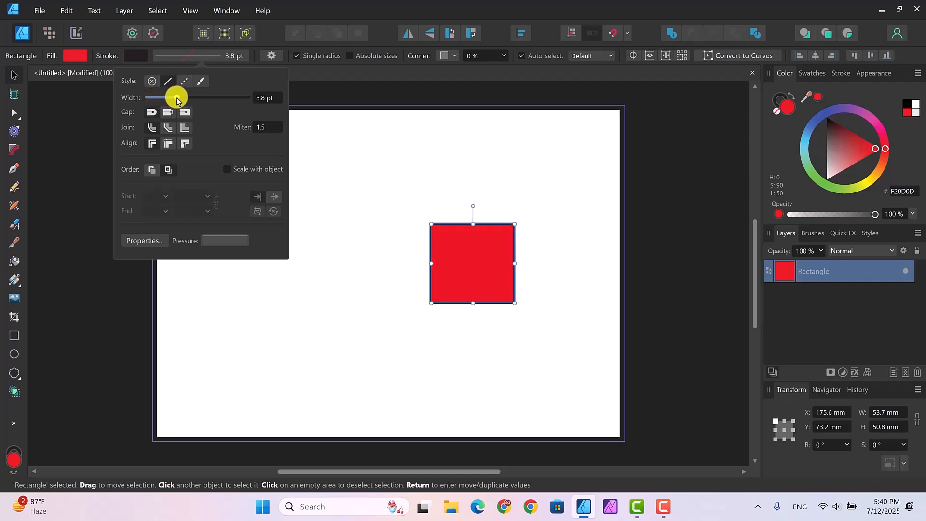
left_click(687, 149)
Enlarge the red rectangle from its upper-right corner to about 60 × 57 mm.
left_click(460, 259)
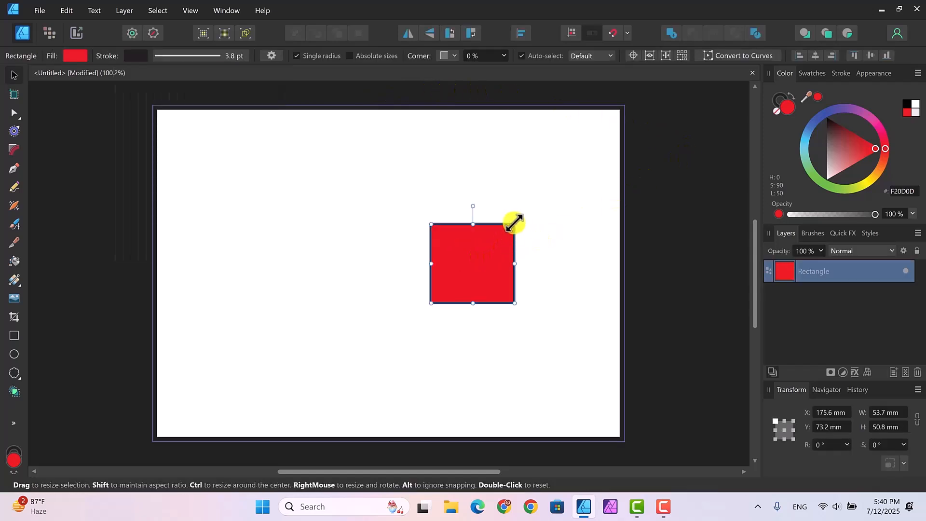
left_click_drag(514, 223, 525, 215)
left_click(644, 222)
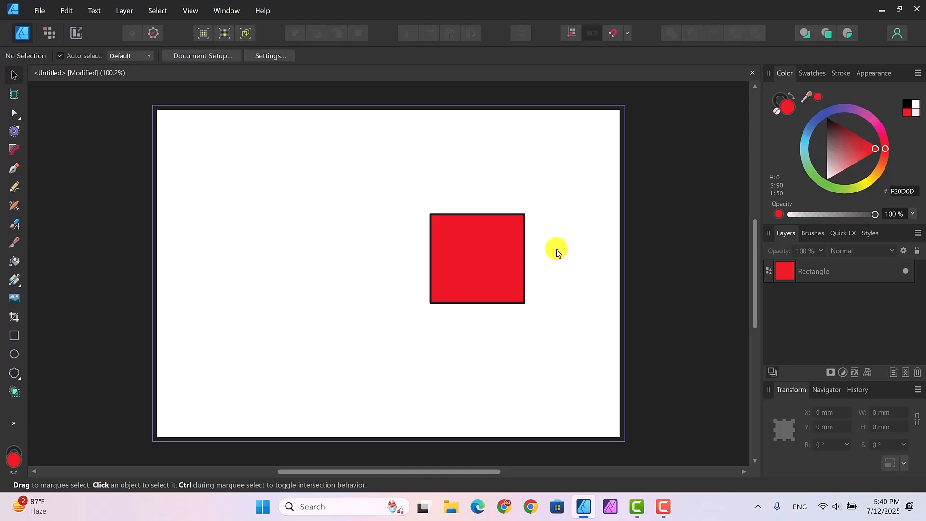
Try the Rounded, Straight and Concave corner types on the red rectangle one after another.
left_click(475, 252)
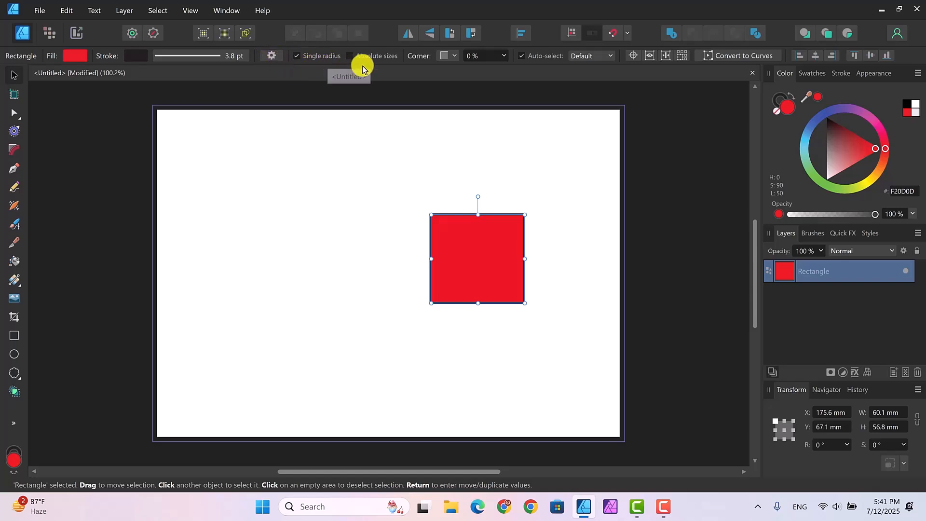
left_click(455, 56)
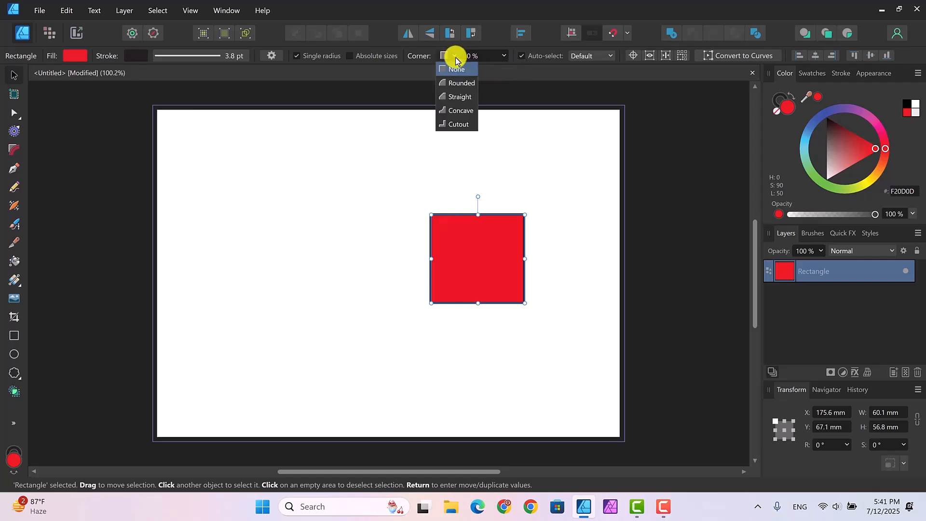
left_click(459, 86)
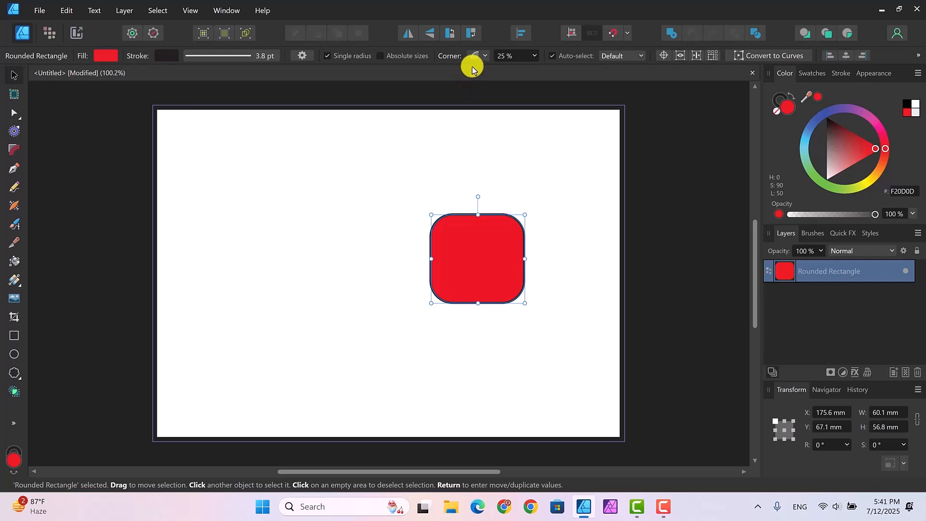
left_click(485, 57)
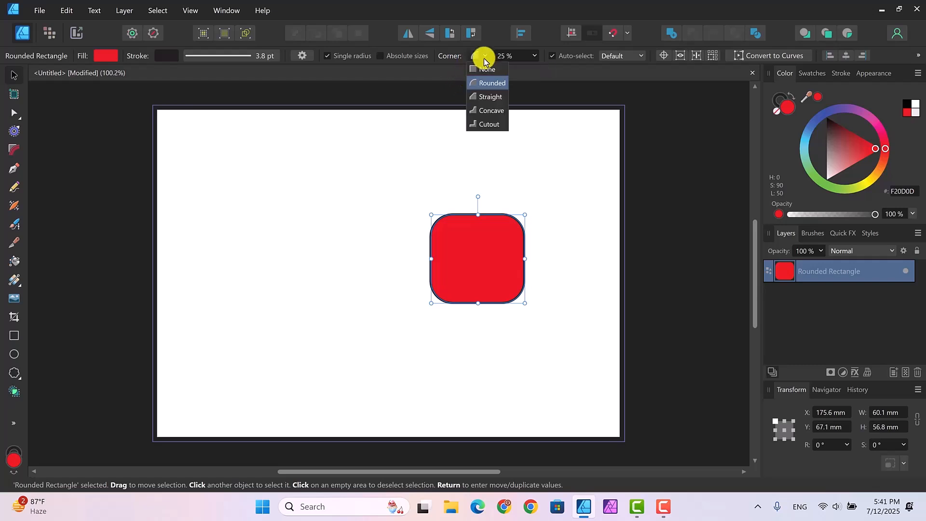
left_click(493, 97)
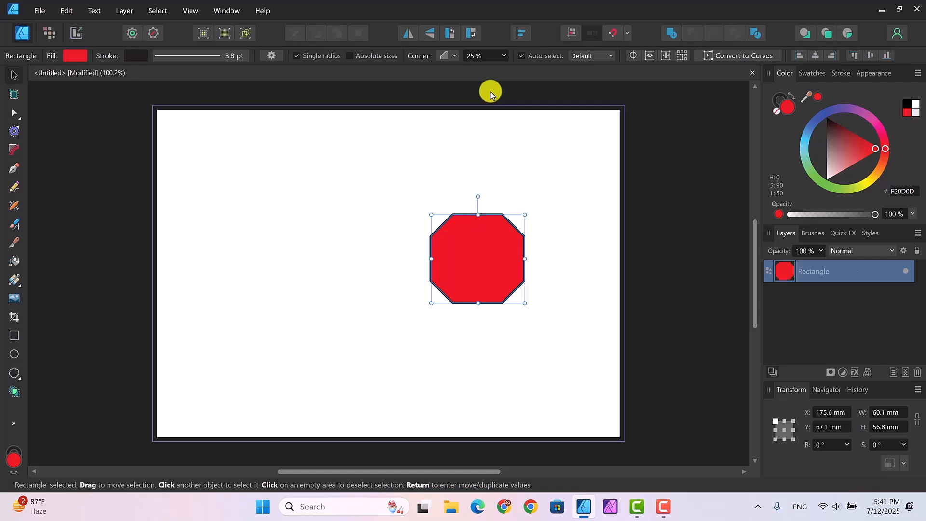
left_click(457, 58)
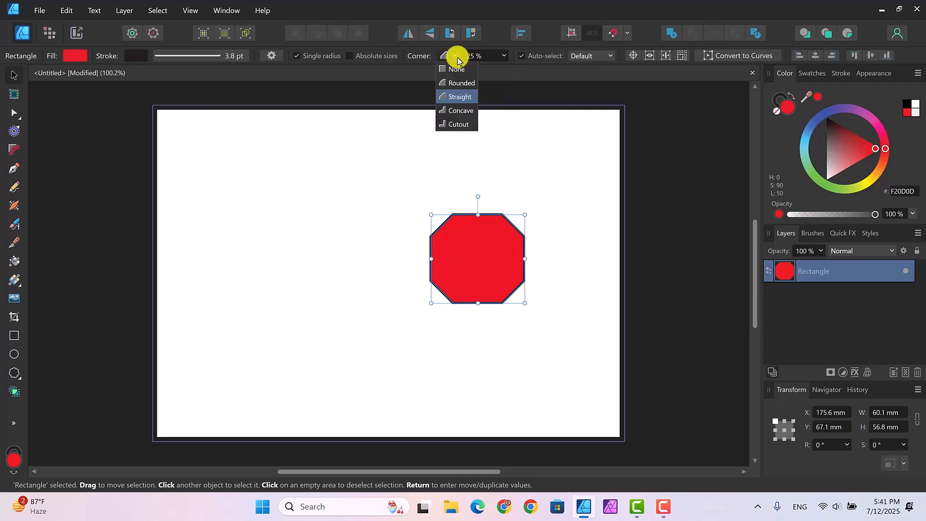
left_click(462, 111)
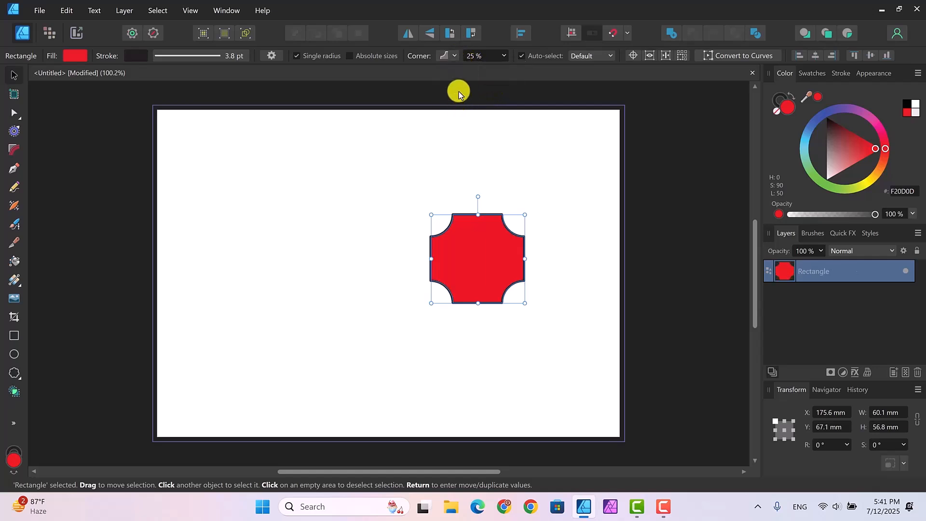
Change the rectangle's corner type to Cutout and set the corner size to 31%.
left_click(453, 58)
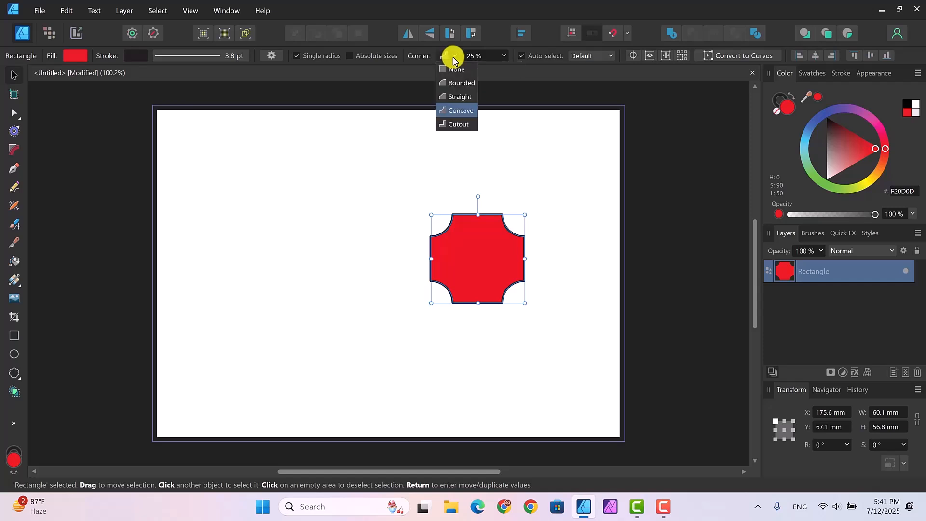
left_click(459, 123)
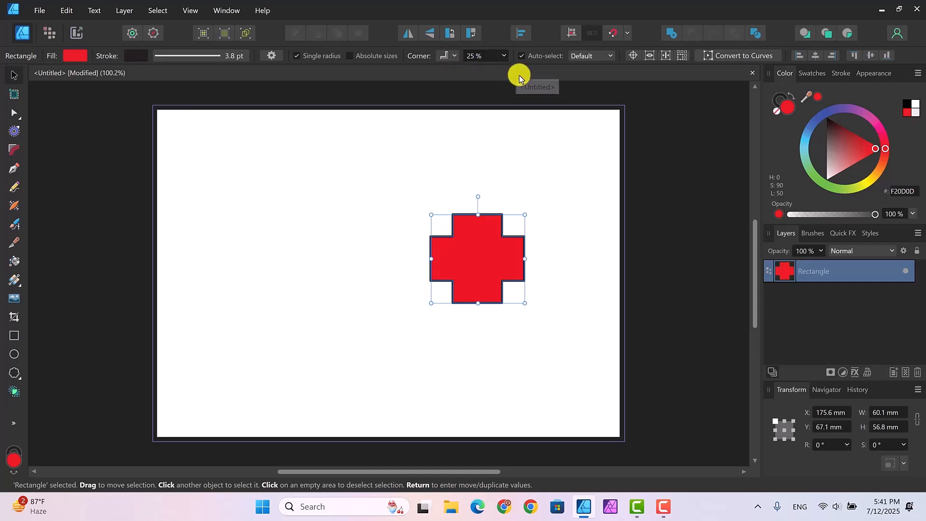
left_click(504, 58)
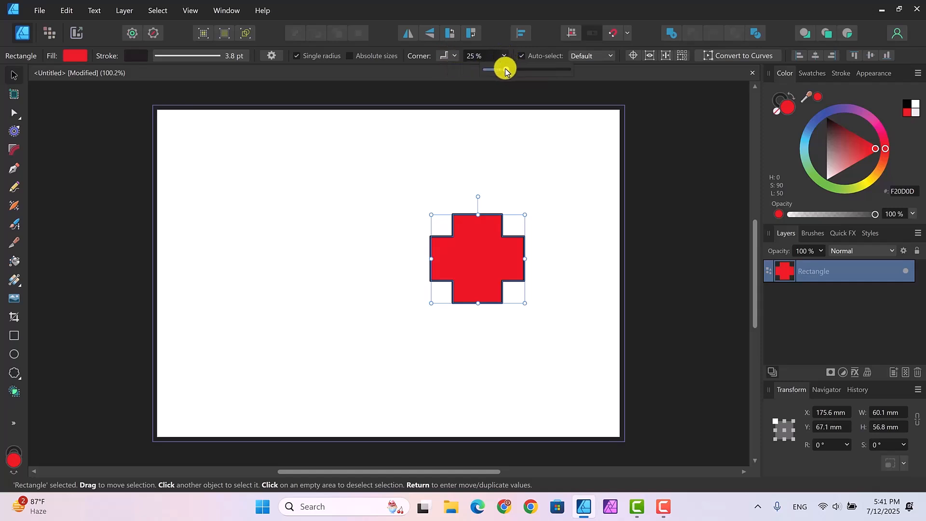
mouse_move(506, 69)
left_mouse_down()
mouse_move(520, 71)
mouse_move(511, 71)
left_mouse_up()
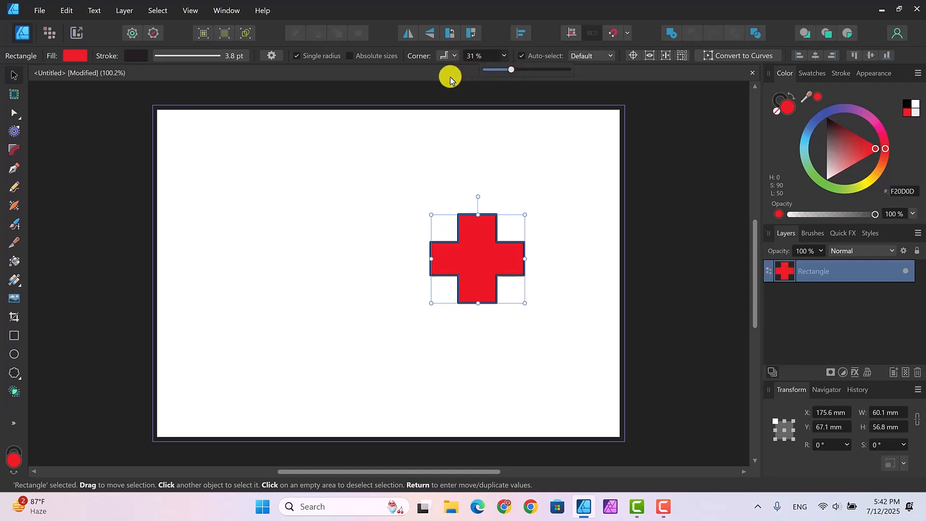
Reset the rectangle's corner type to None.
left_click(453, 58)
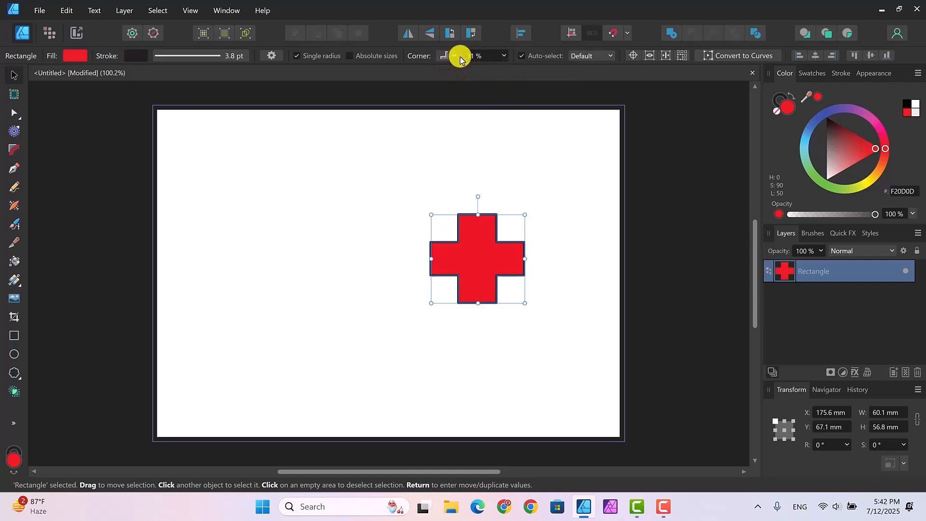
left_click(453, 56)
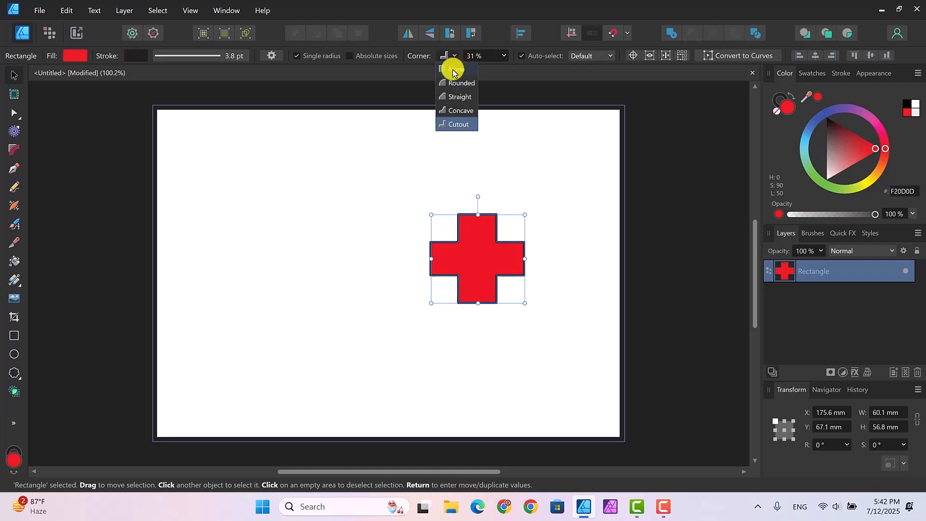
left_click(453, 70)
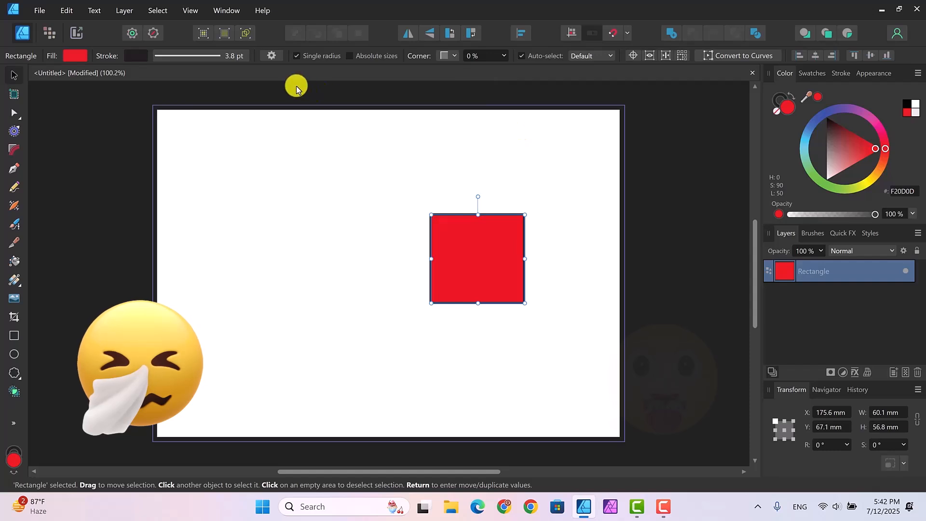
Apply the rounded, straight-cut and concave corner shape presets to the red rectangle in turn, ending with the concave one.
left_click(271, 57)
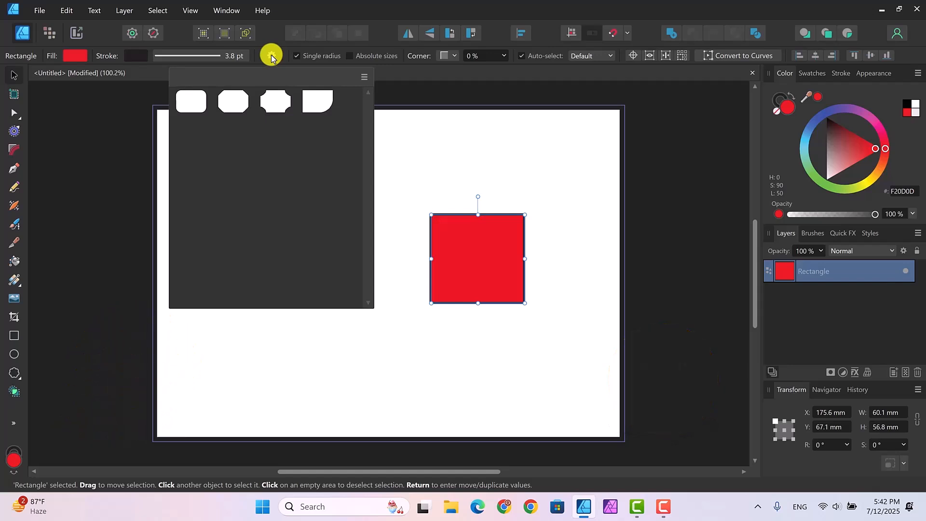
left_click(196, 106)
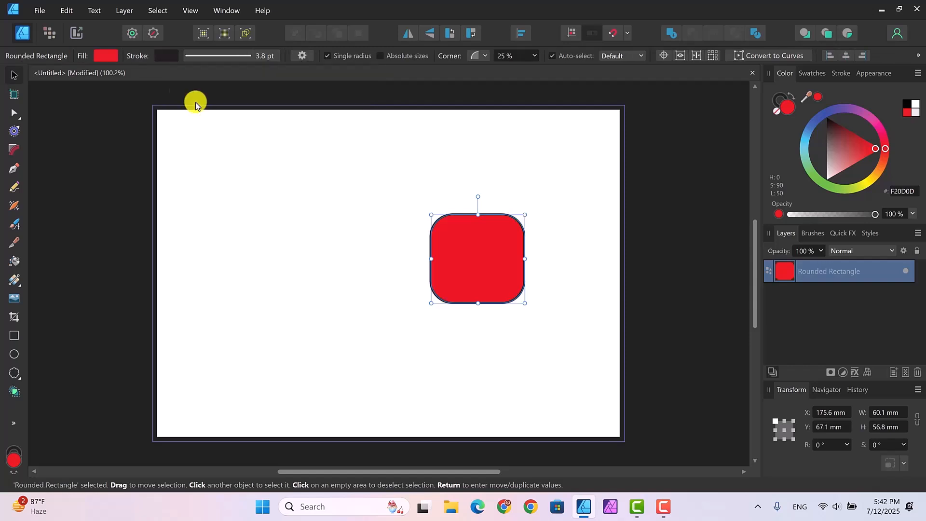
left_click(302, 57)
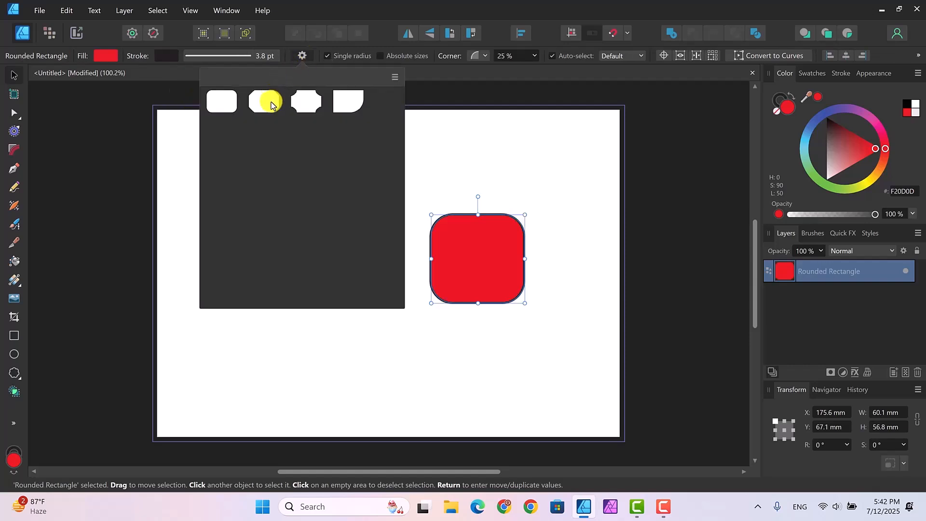
left_click(271, 101)
left_click(302, 56)
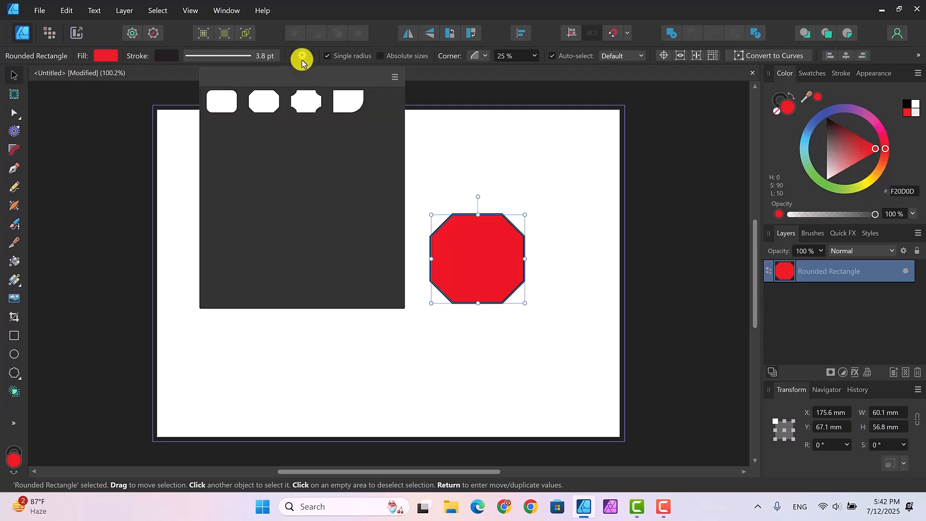
left_click(306, 100)
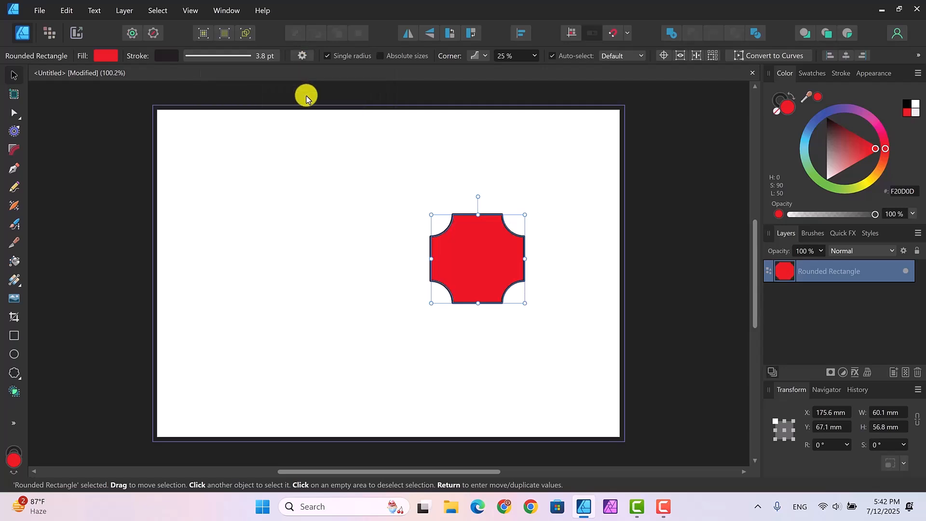
Try the shape preset with one rounded corner on the red rectangle, ending with the preset that rounds all four corners.
left_click(301, 57)
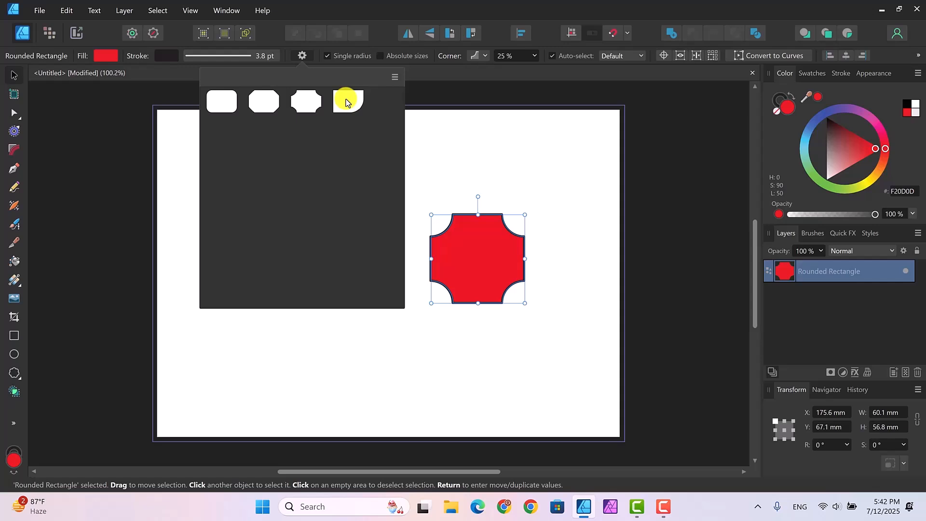
left_click(346, 102)
left_click(303, 56)
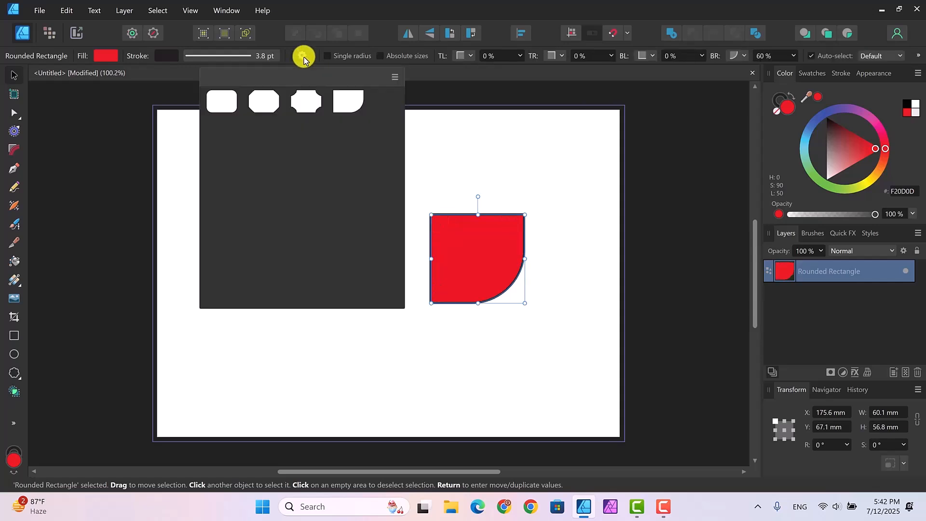
left_click(224, 102)
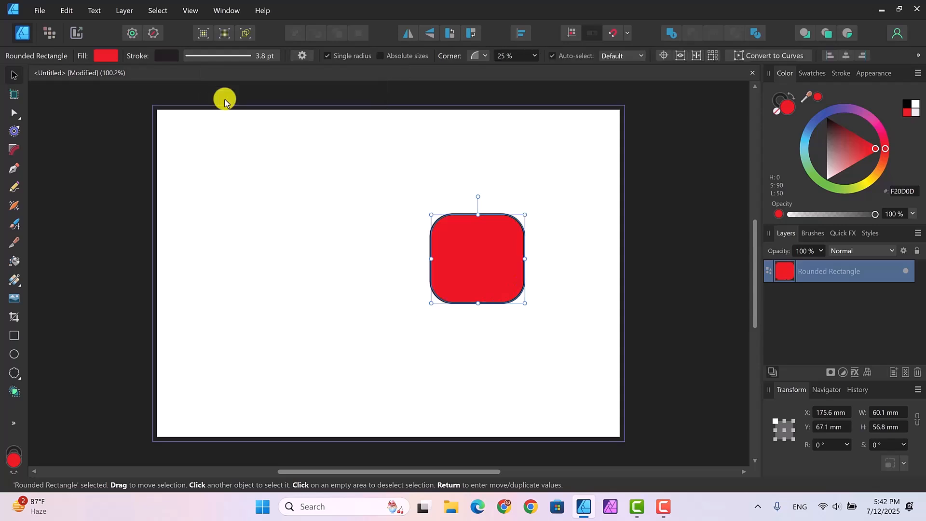
Set the rectangle's corner size to 0% and move it to the page's upper right, about X 213.4 mm, Y 23.3 mm.
left_click(535, 57)
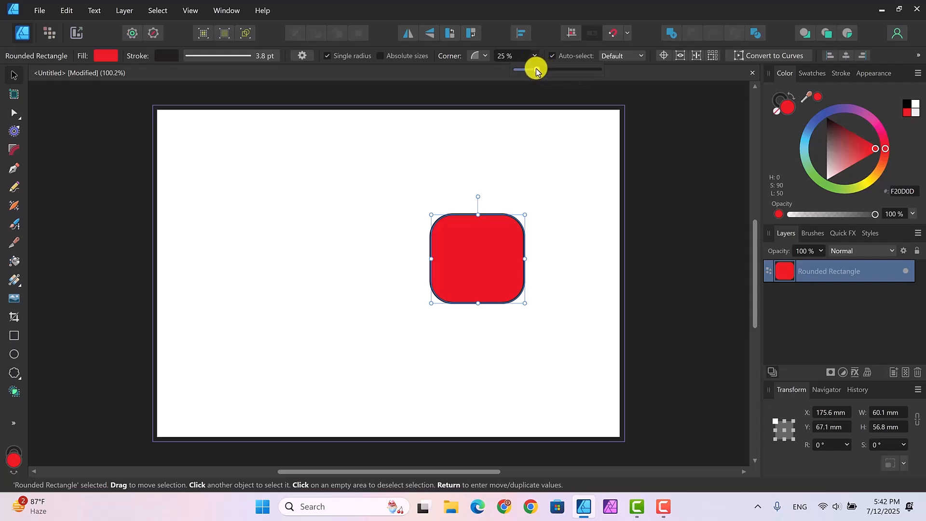
left_click_drag(535, 71, 515, 74)
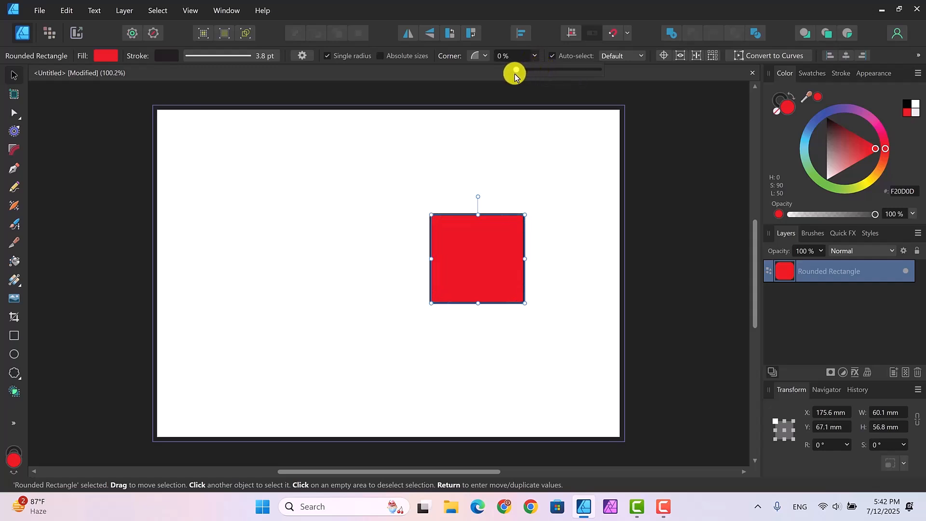
left_click_drag(501, 234, 569, 154)
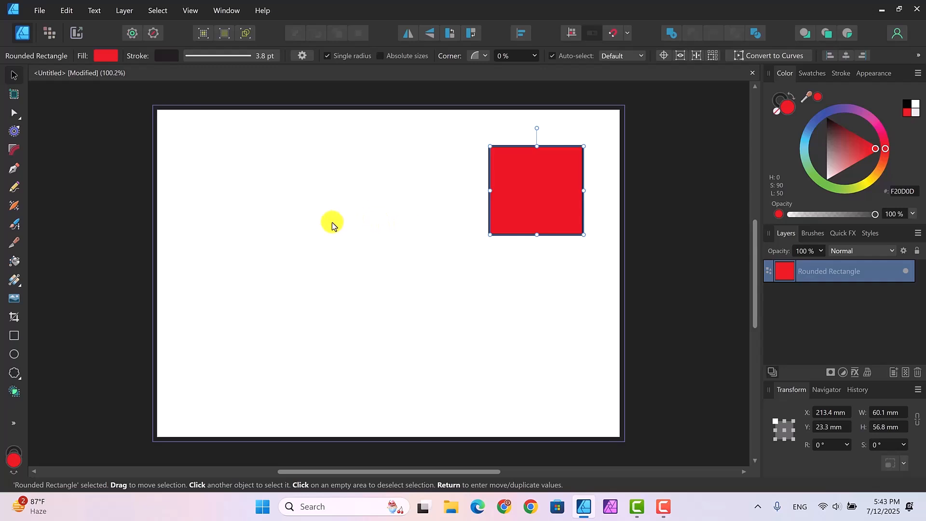
Draw a circle about 50.7 mm in diameter in the left half of the page and fill it with orange F2710D.
left_click(14, 354)
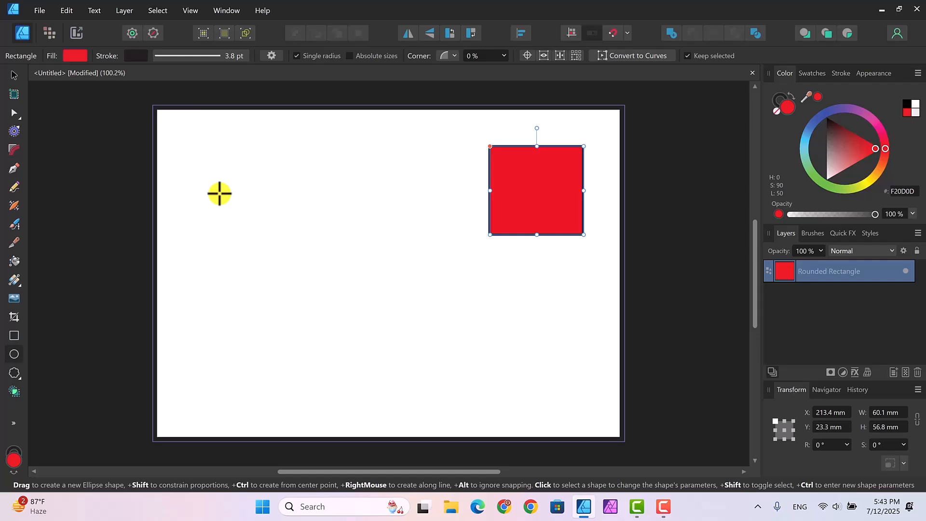
left_click_drag(220, 194, 296, 273)
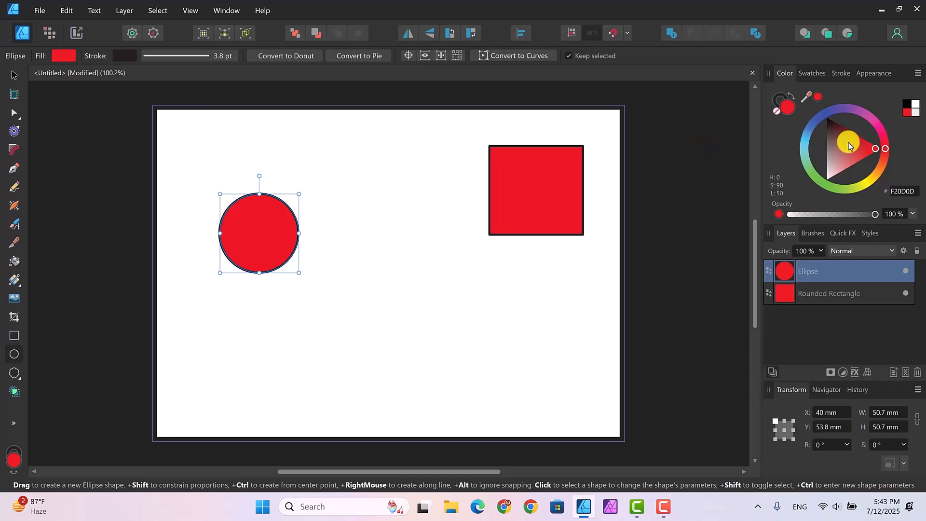
left_click(873, 182)
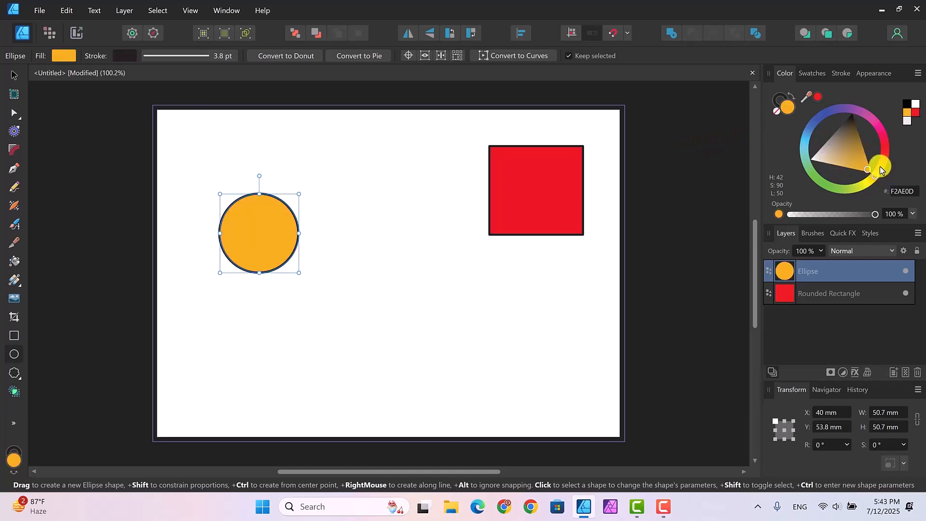
left_click(880, 168)
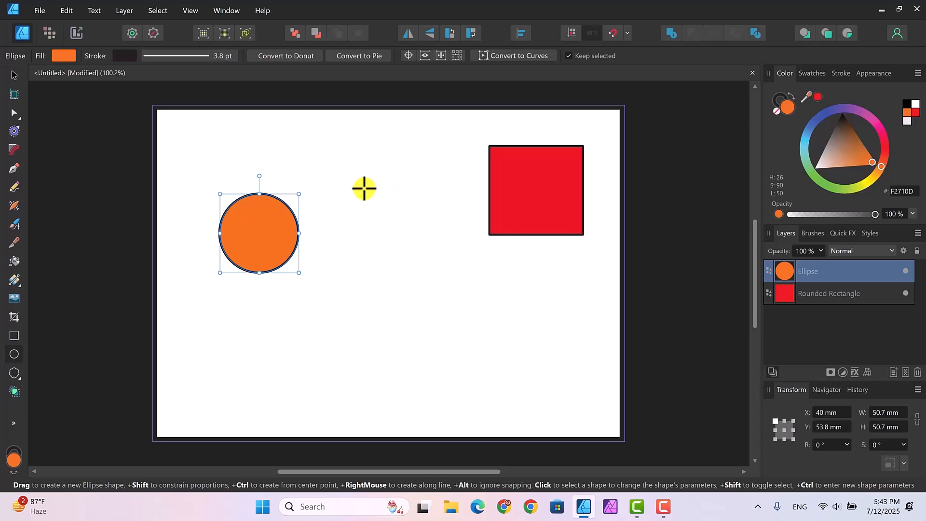
Convert the orange circle to a donut, reducing its hole radius first to 41% and finally to 0%.
left_click(286, 57)
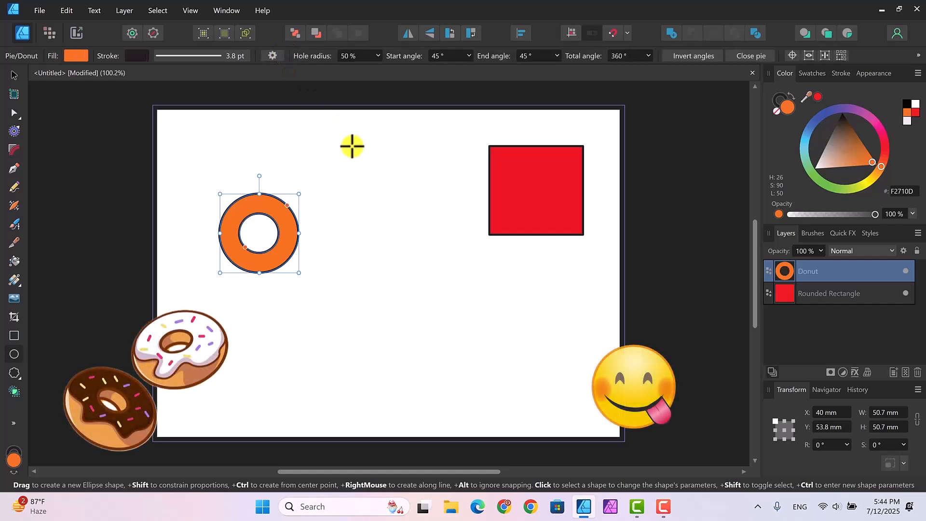
left_click(375, 56)
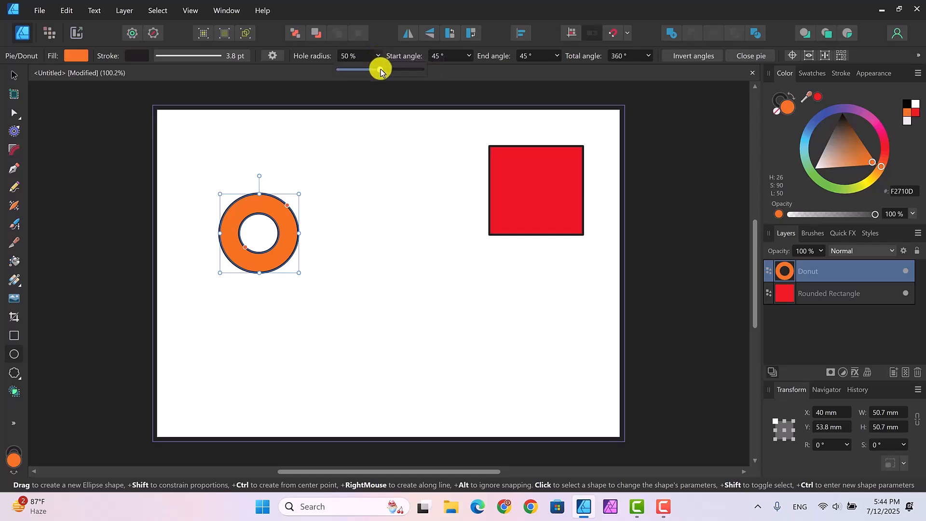
mouse_move(381, 71)
left_mouse_down()
mouse_move(399, 72)
mouse_move(364, 72)
mouse_move(400, 72)
mouse_move(372, 74)
left_mouse_up()
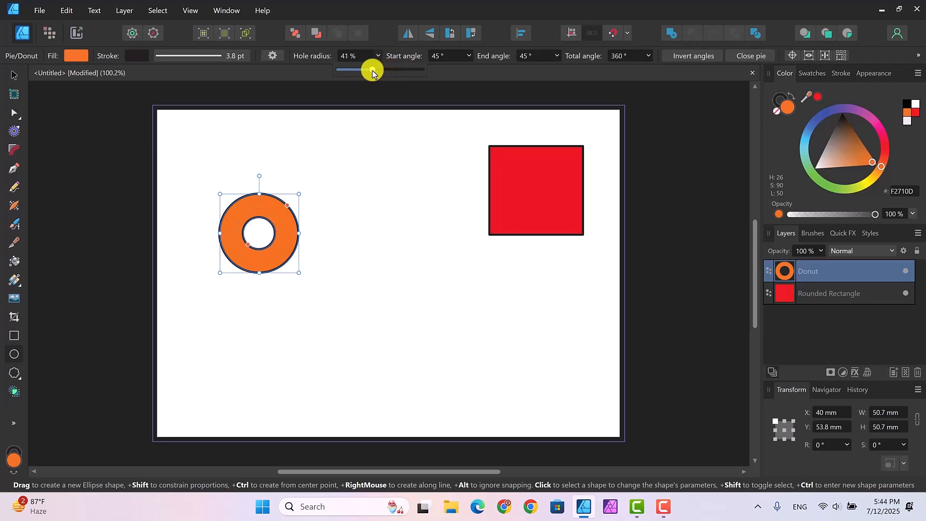
left_click_drag(372, 72, 311, 77)
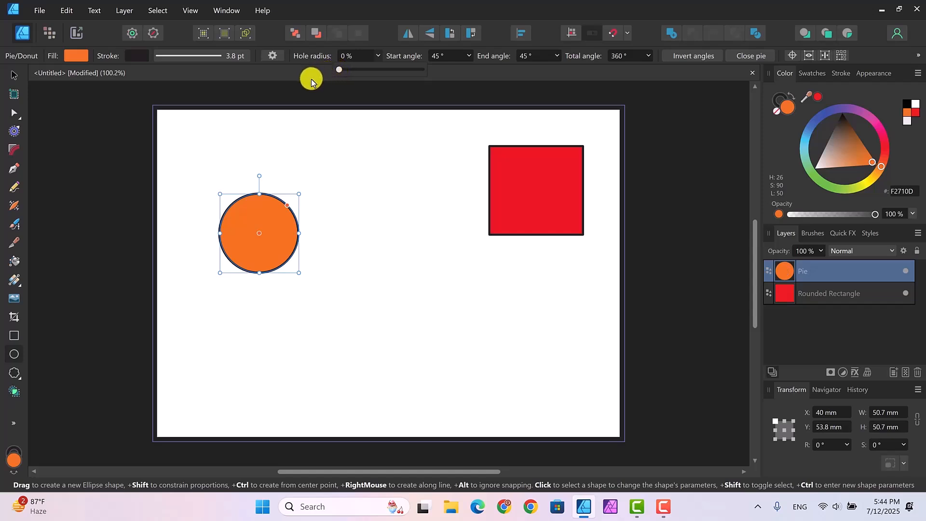
Move the orange circle below the red square, to about X 181 mm, Y 106.5 mm.
left_click(273, 56)
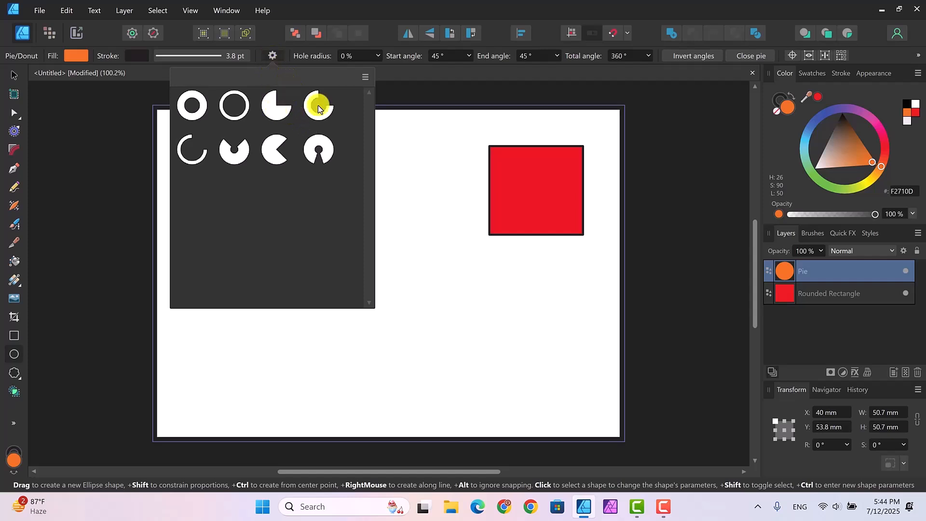
left_click(403, 155)
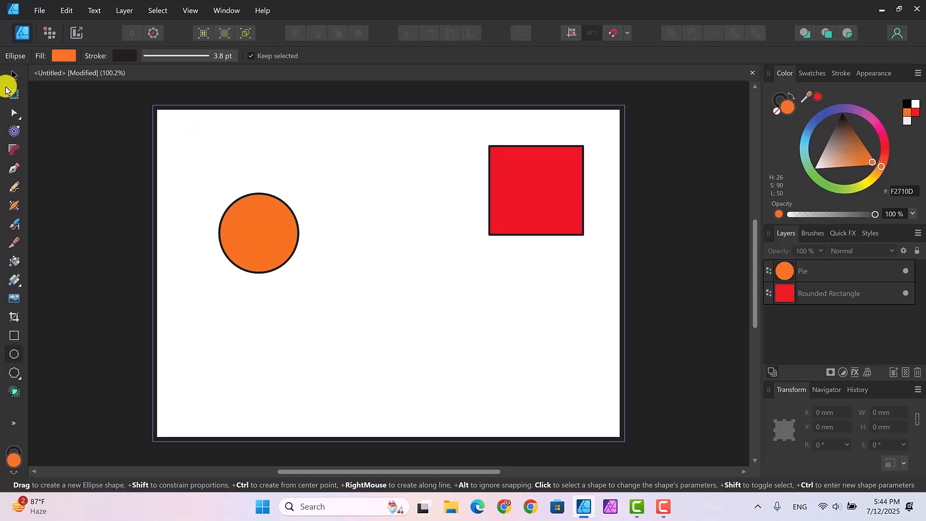
left_click(13, 75)
left_click_drag(280, 236, 497, 320)
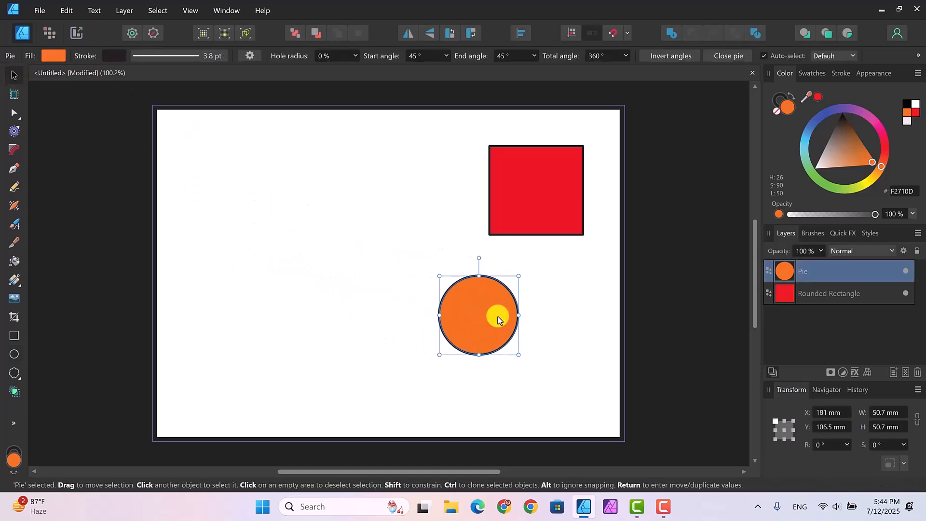
Try the thin-ring and three-quarter pie presets on the orange circle, and close the pie back into a full circle.
left_click(248, 56)
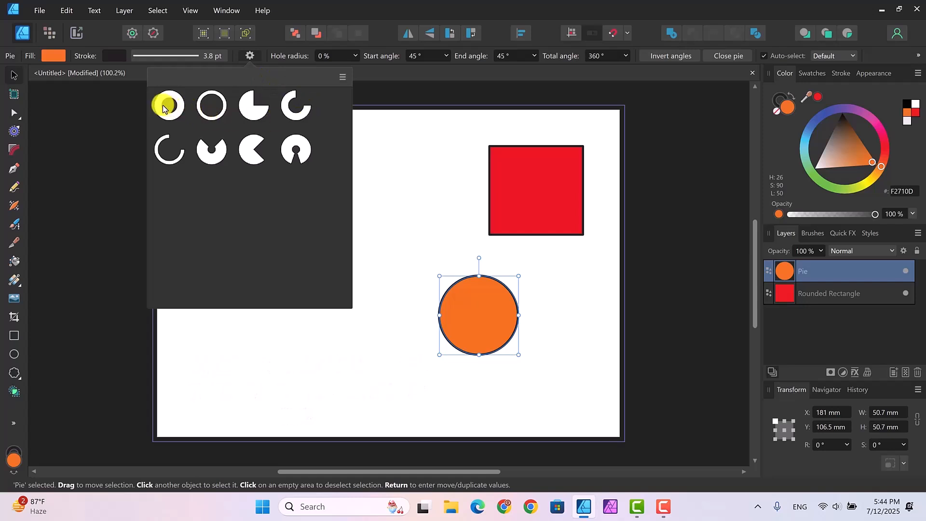
left_click(210, 108)
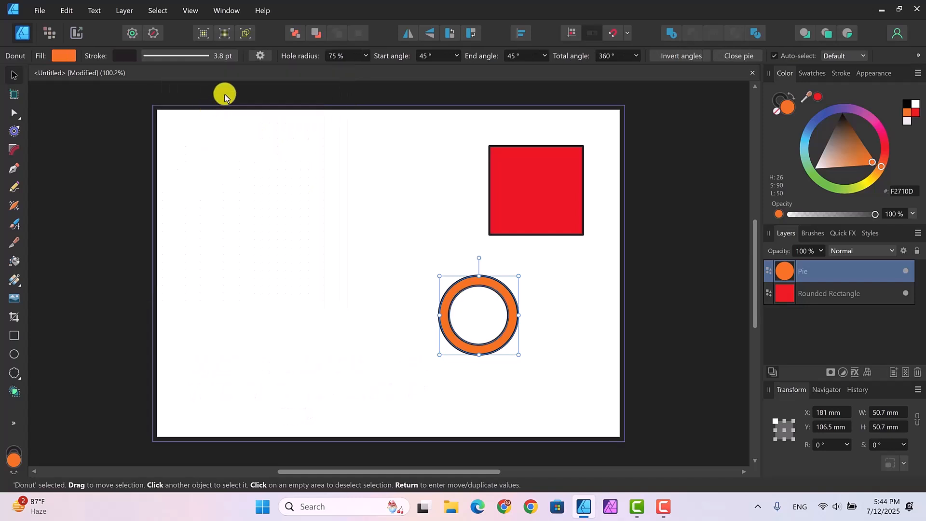
left_click(261, 57)
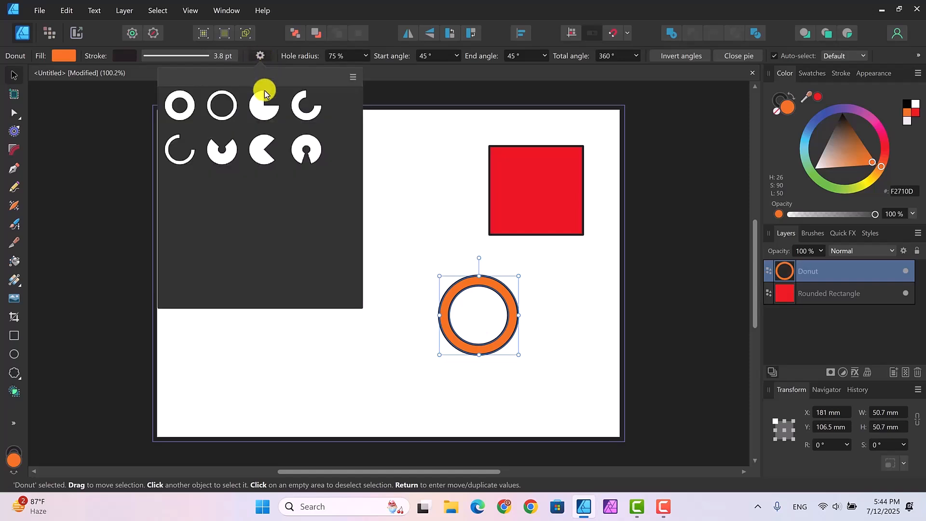
left_click(264, 111)
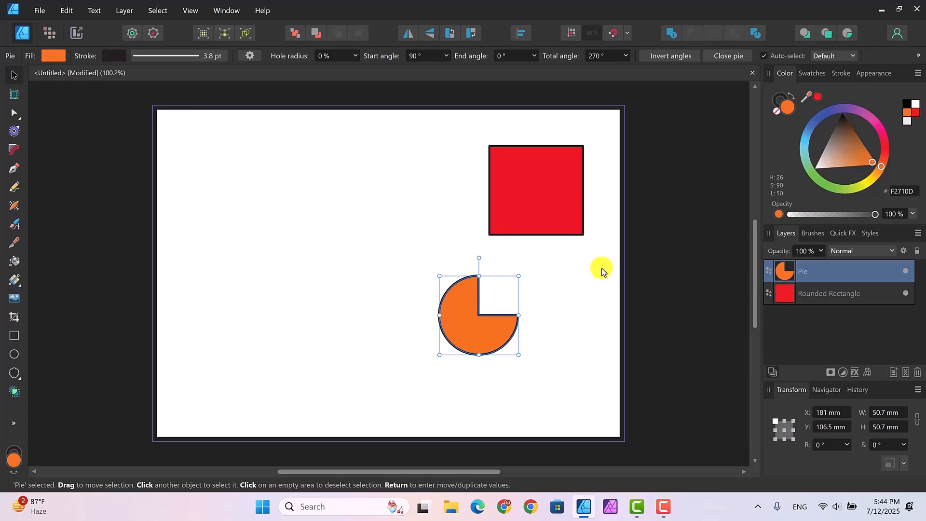
left_click(727, 56)
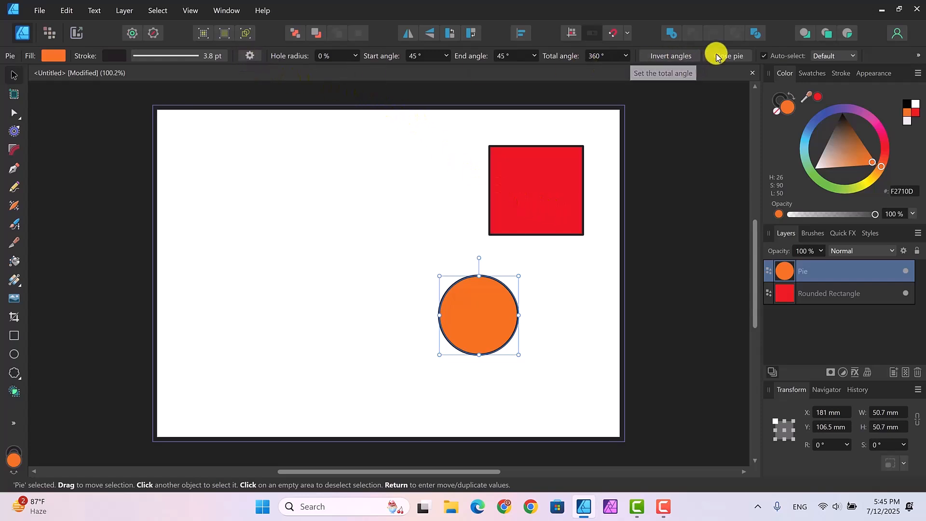
Try the three-quarter donut preset on the orange circle, followed by the preset with a wedge open to the right.
left_click(251, 55)
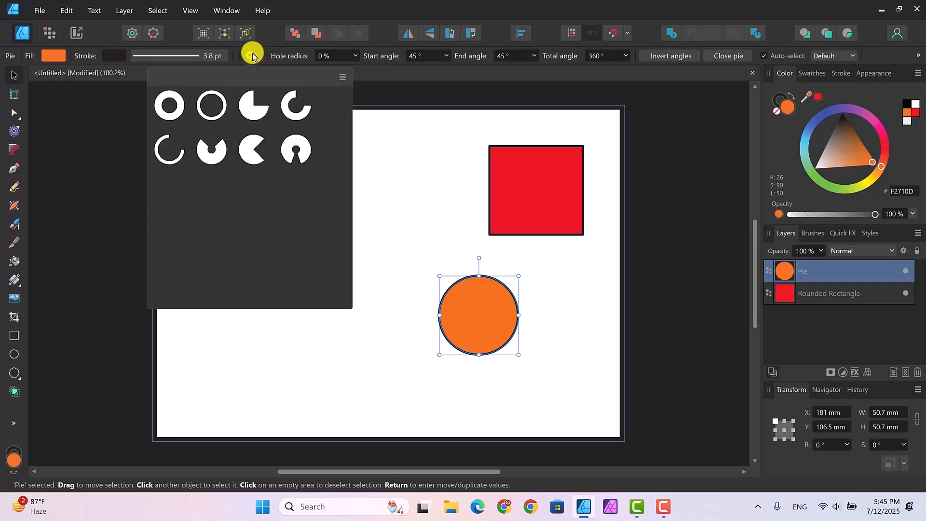
left_click(294, 112)
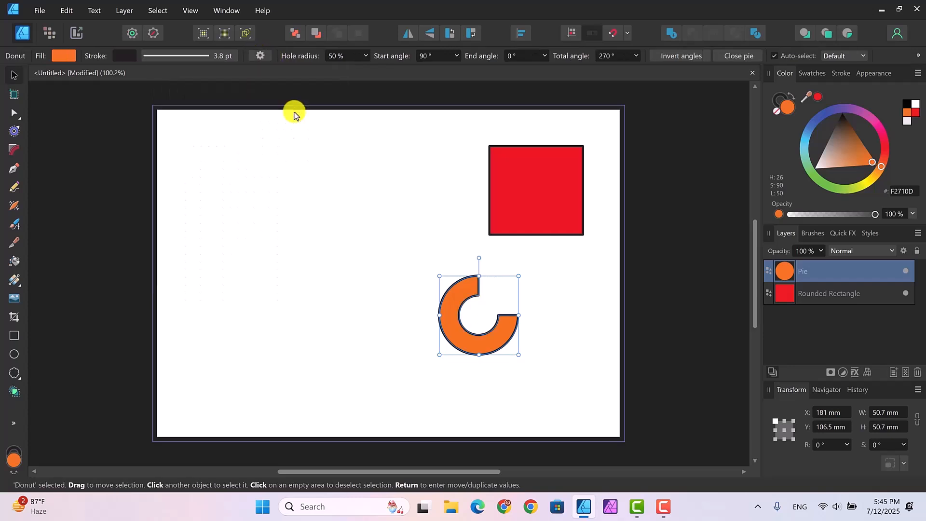
left_click(259, 57)
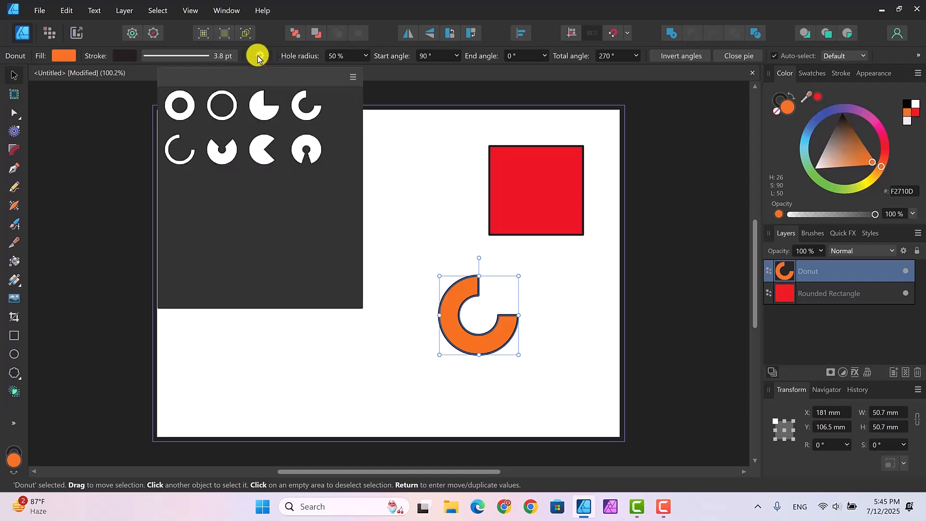
left_click(262, 155)
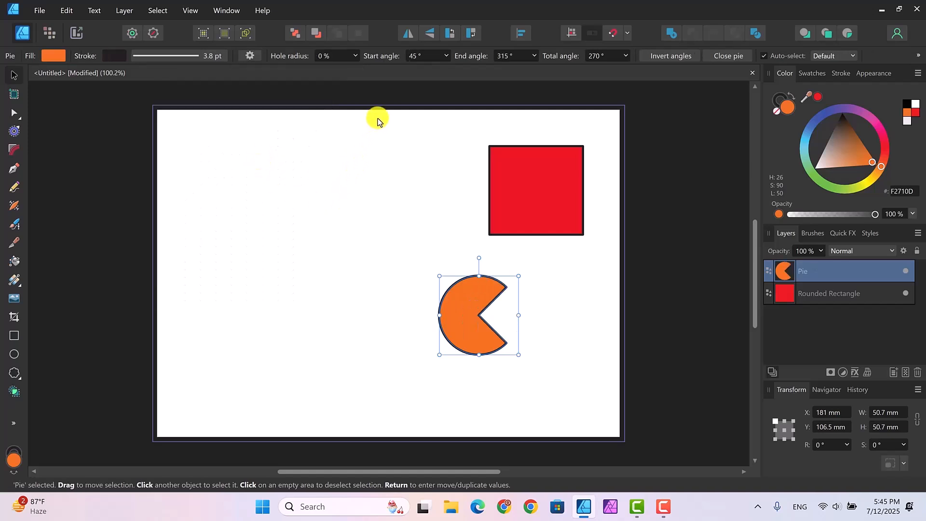
Apply the full donut preset to the orange pie shape and set its hole radius to 0%.
left_click(250, 56)
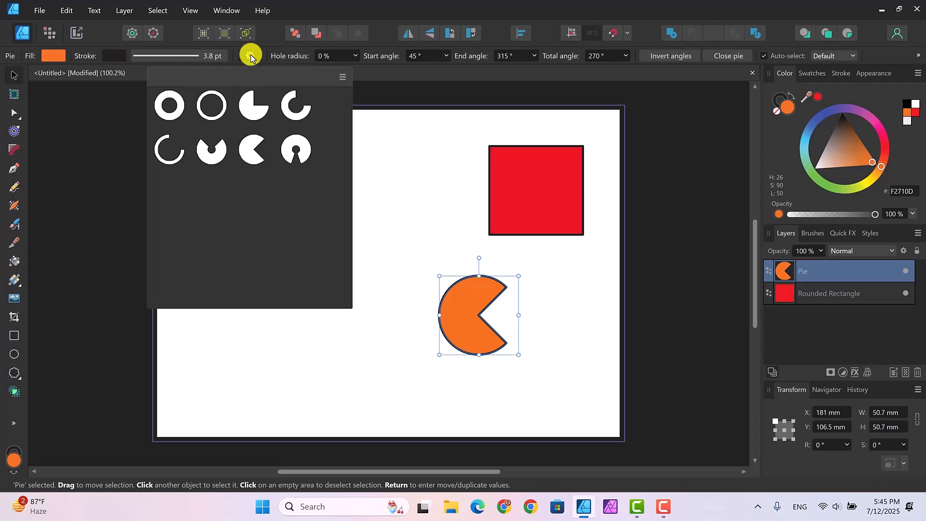
left_click(174, 105)
left_click(365, 56)
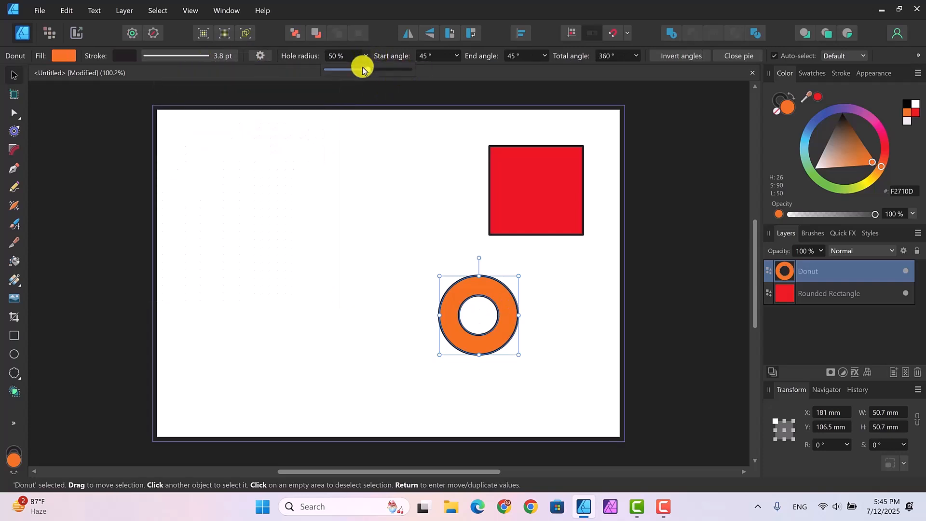
left_click_drag(366, 68, 326, 69)
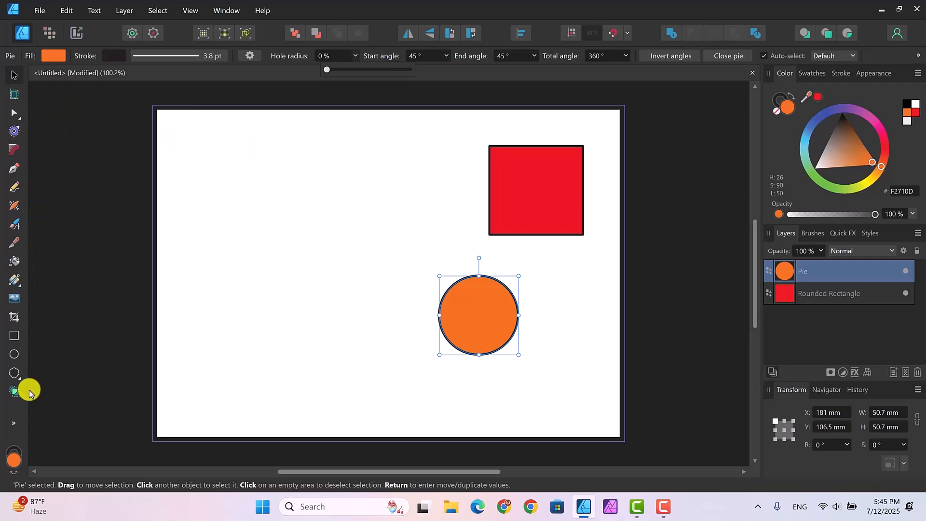
Draw a star about 69 mm wide and high in the left half of the page using the Star Tool.
left_click(20, 376)
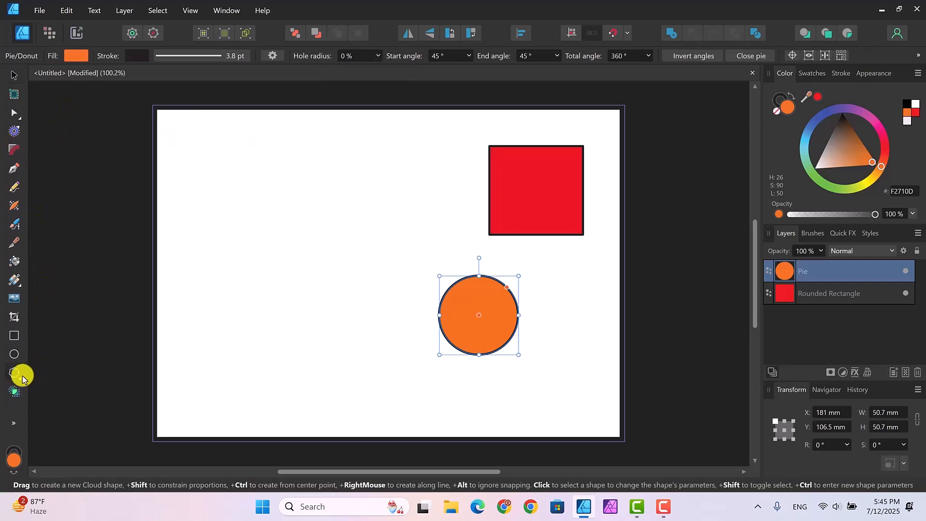
left_click(20, 376)
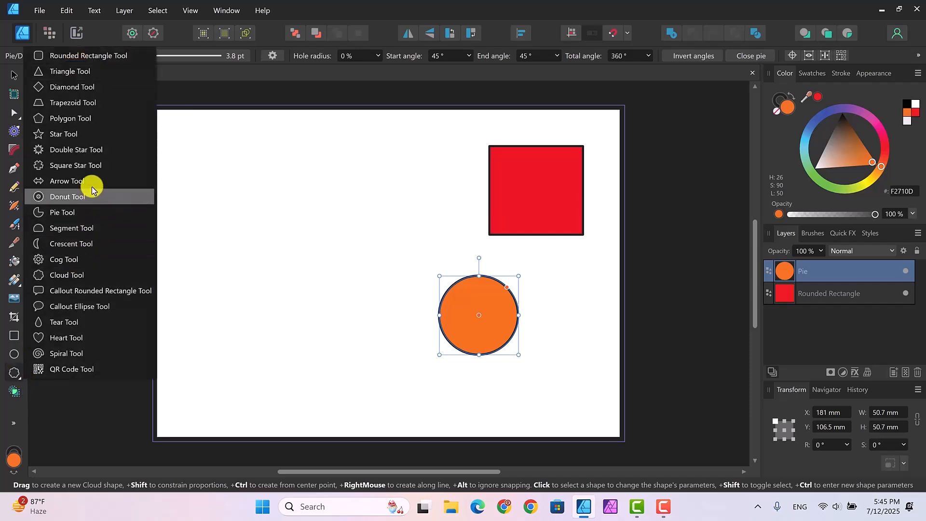
left_click(66, 138)
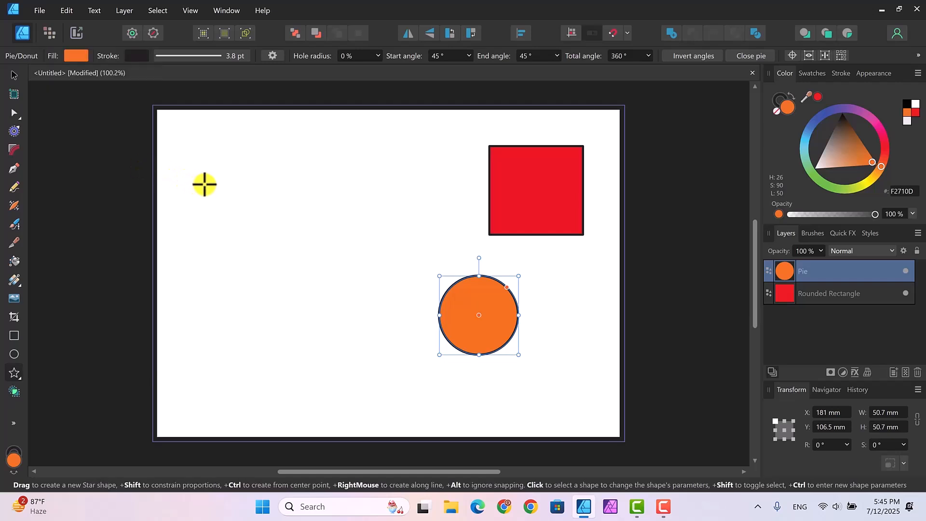
left_click_drag(218, 188, 318, 297)
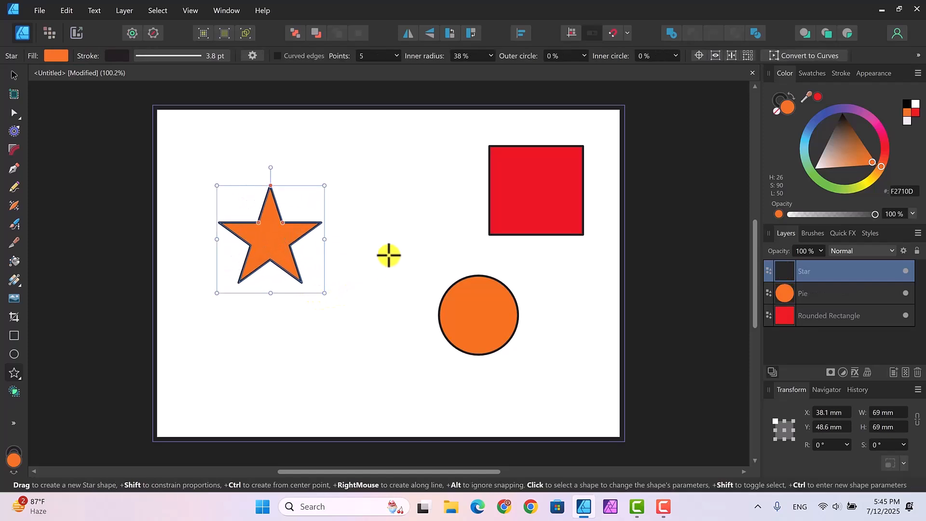
Fill the star with green 0DF229 and narrow its arms to an inner radius of 17%.
left_click(820, 182)
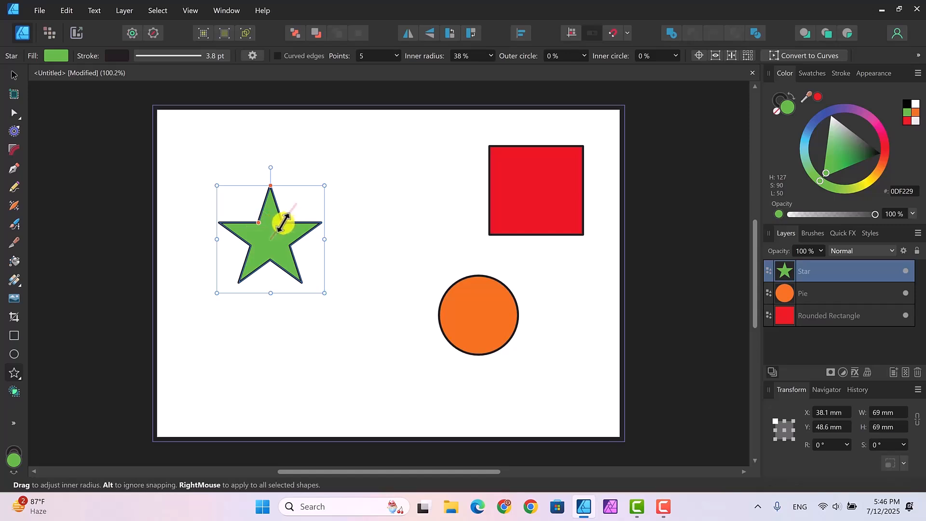
left_click_drag(283, 222, 273, 230)
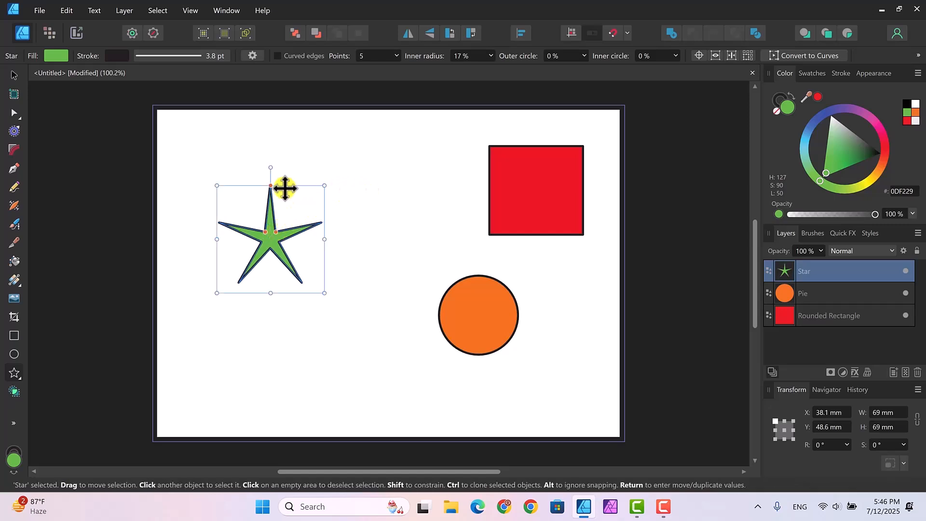
Round the green star's tips to an outer circle of 57% and set its number of points to 10.
left_click_drag(271, 183, 269, 196)
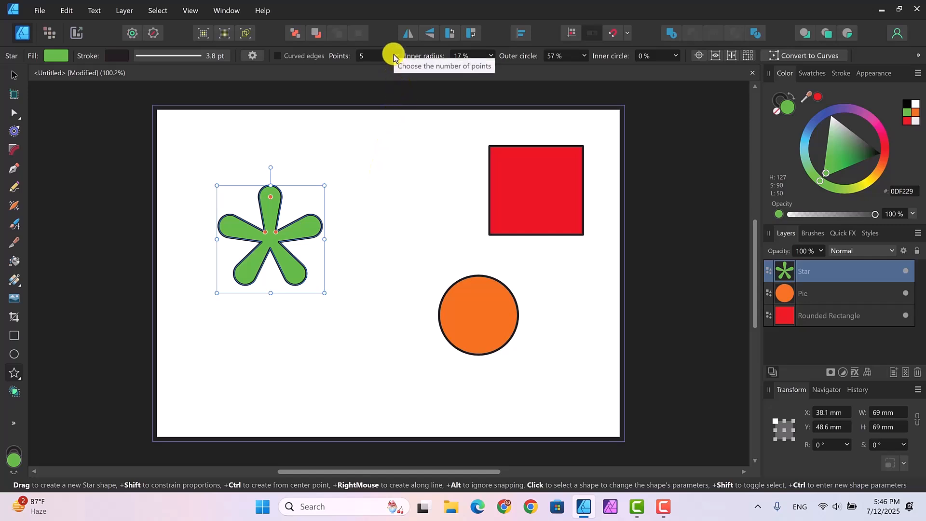
left_click(368, 57)
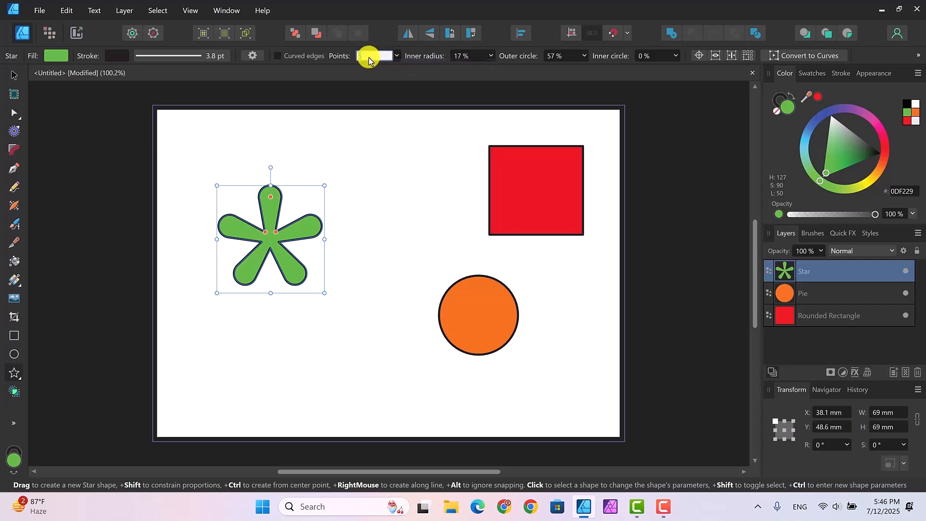
type("10")
key("Return")
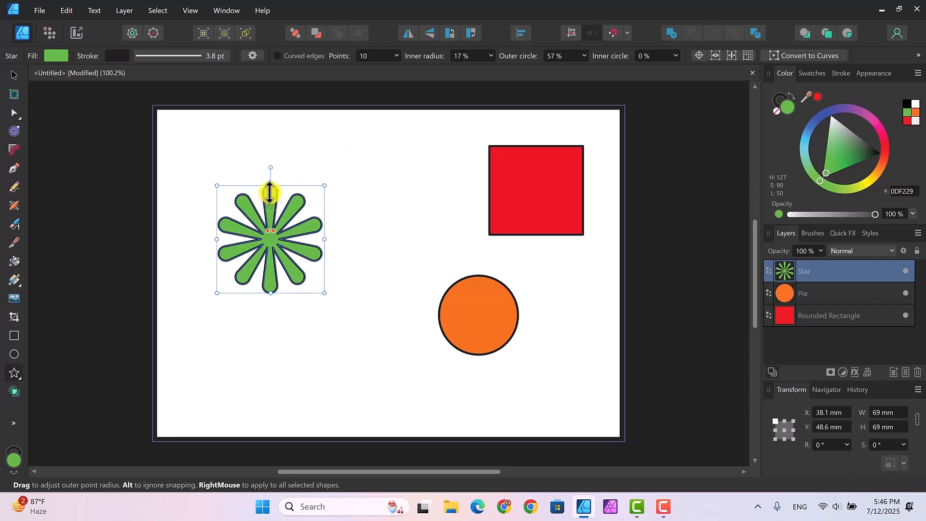
Reduce the star's outer circle to 32%, widen its inner radius to 42%, and deselect it.
left_click_drag(268, 192, 269, 189)
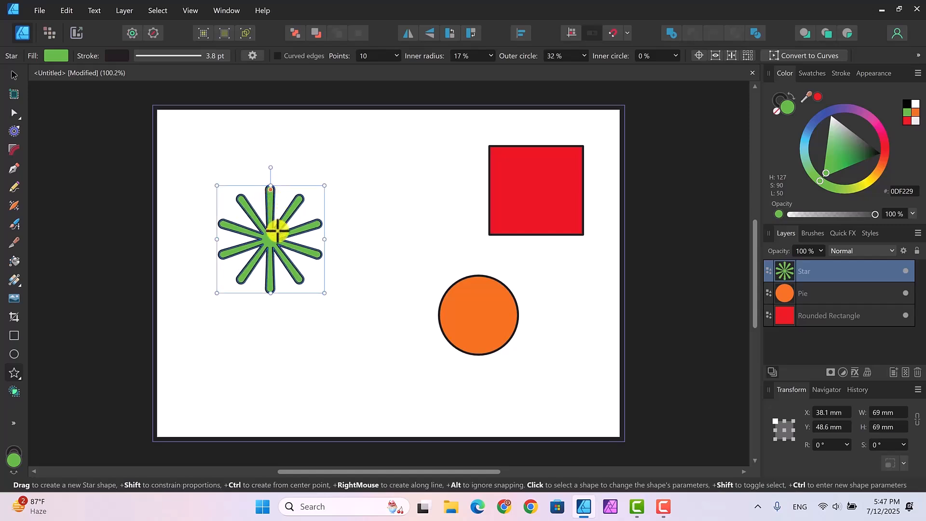
mouse_move(274, 230)
left_mouse_down()
mouse_move(269, 212)
mouse_move(277, 217)
left_mouse_up()
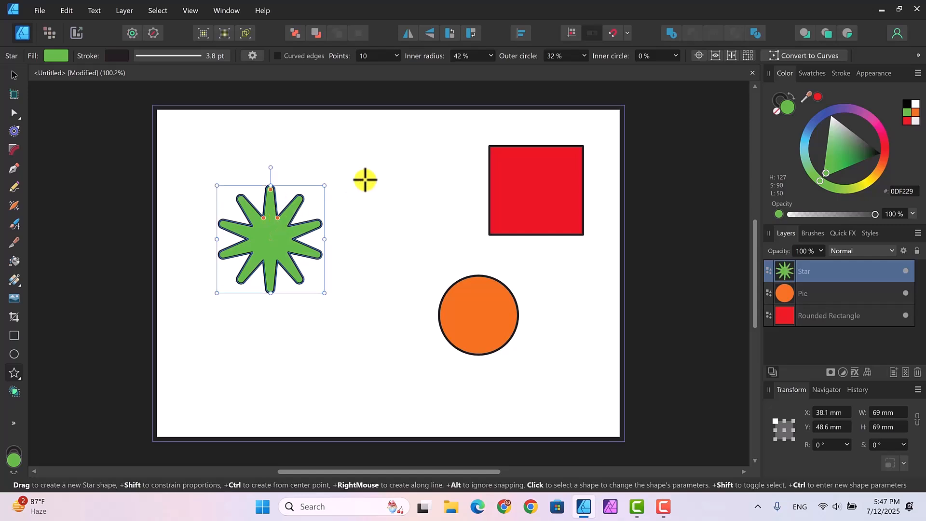
left_click(253, 55)
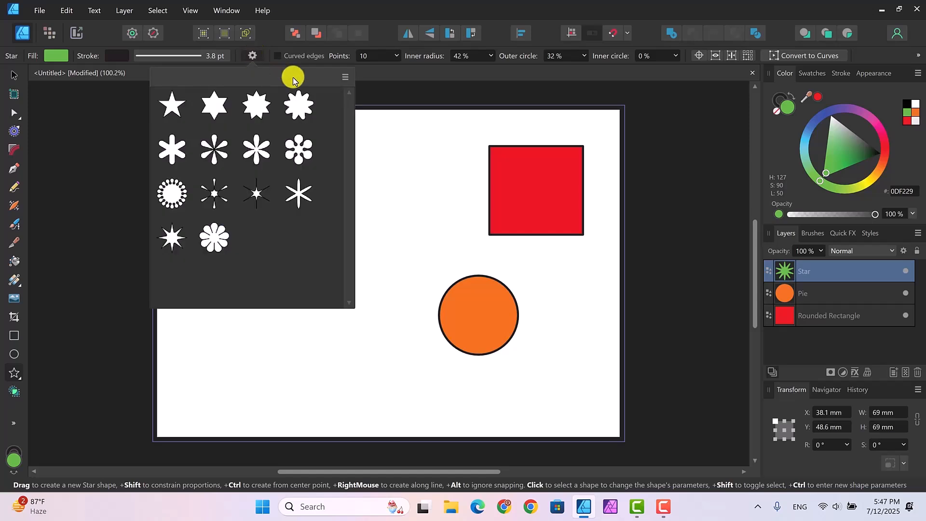
left_click(372, 182)
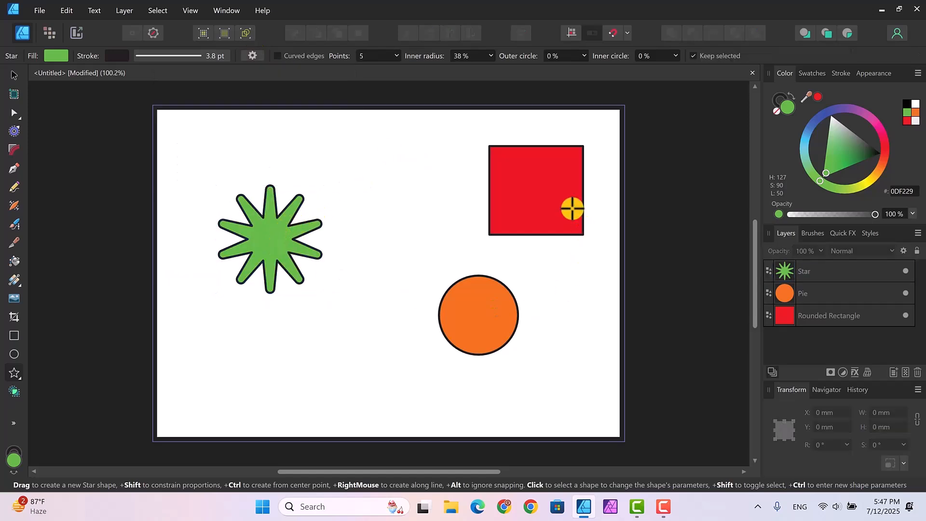
Move the red rectangle to the page's upper-right corner, the orange circle just beneath it, and the green star near the page centre.
left_click(14, 76)
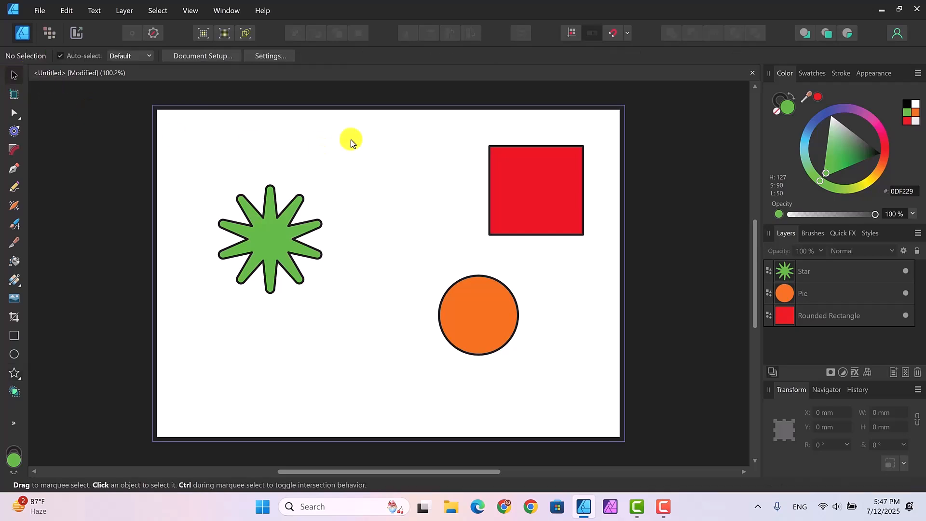
left_click_drag(512, 196, 542, 164)
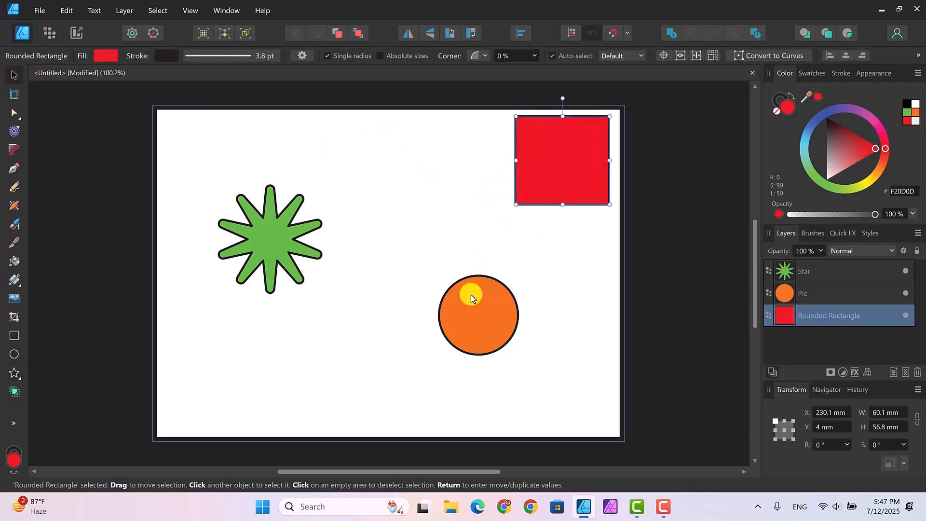
left_click_drag(471, 296, 543, 250)
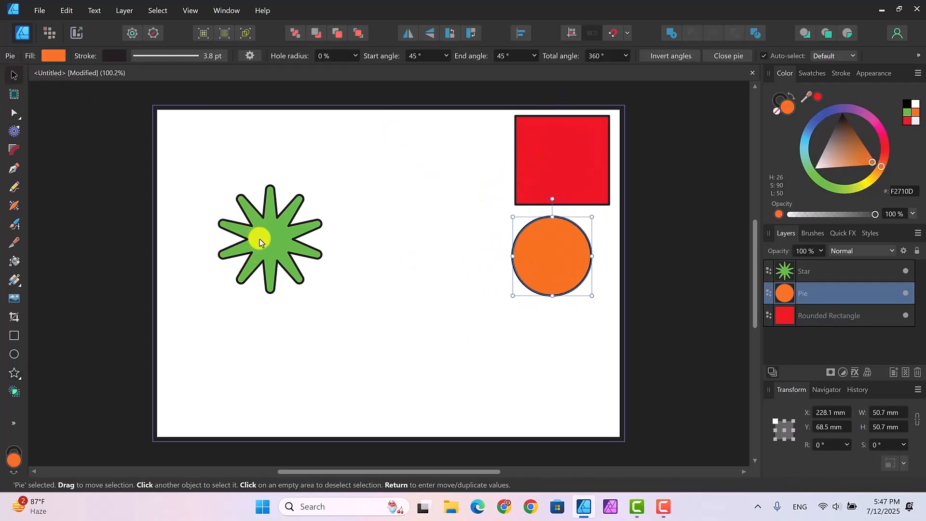
left_click_drag(259, 238, 426, 282)
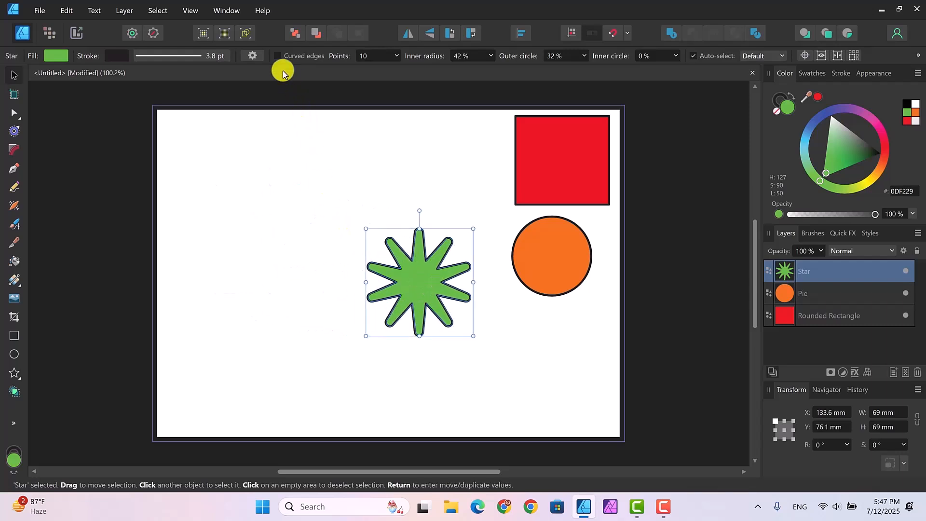
Try the plain five-pointed star preset on the green shape, followed by the preset with six rounded spokes around a small centre.
left_click(250, 57)
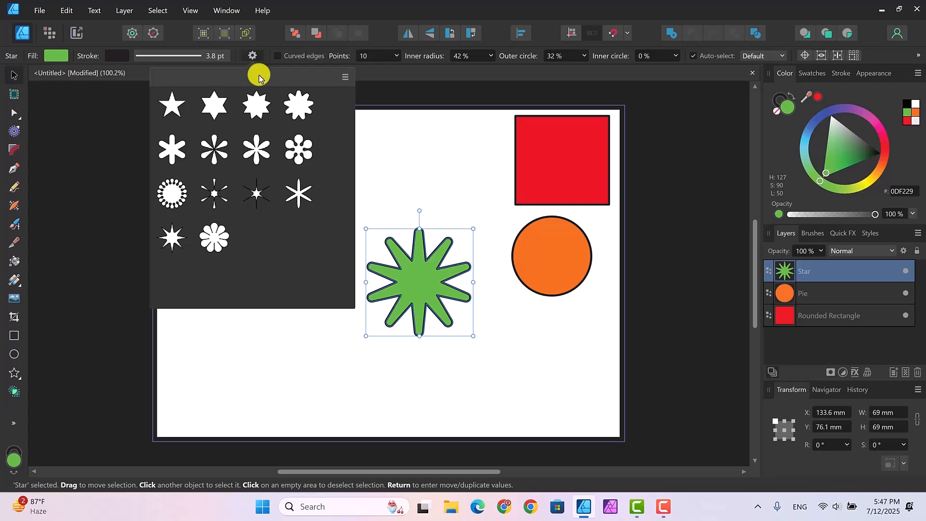
left_click(171, 106)
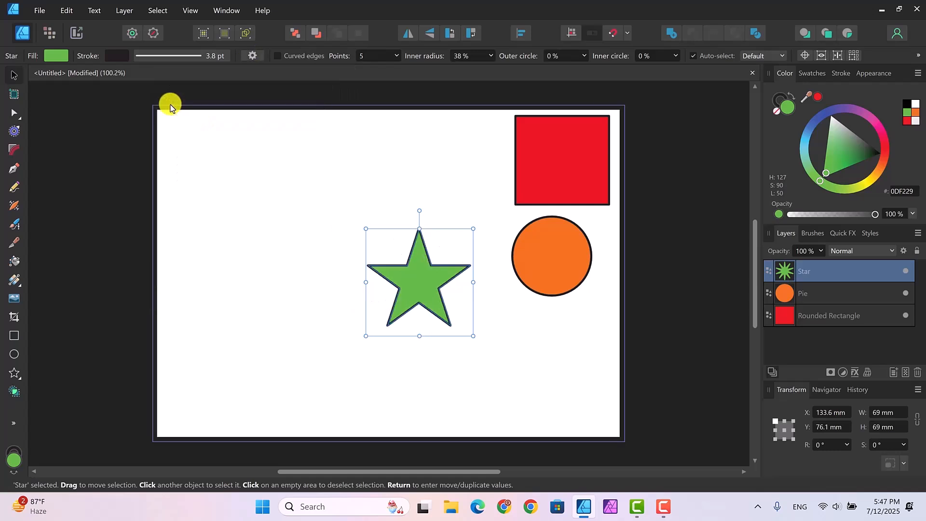
left_click(253, 56)
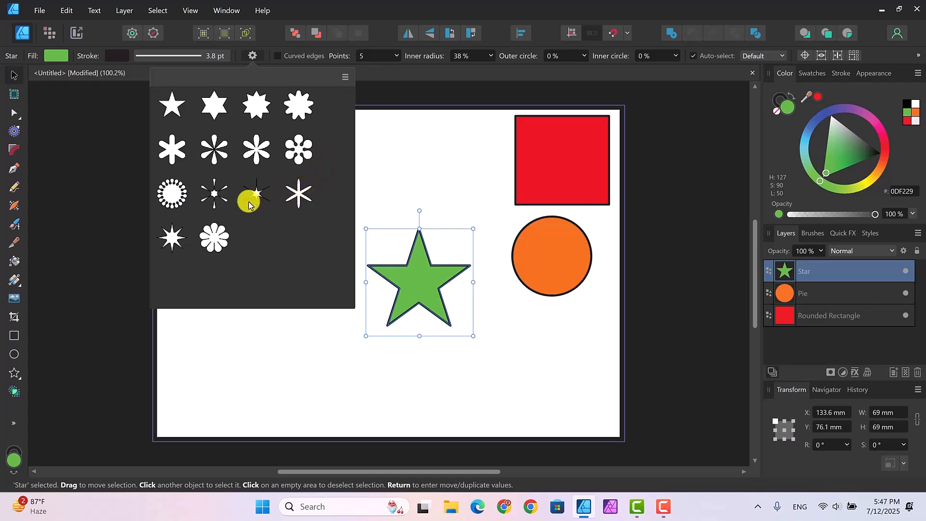
left_click(214, 196)
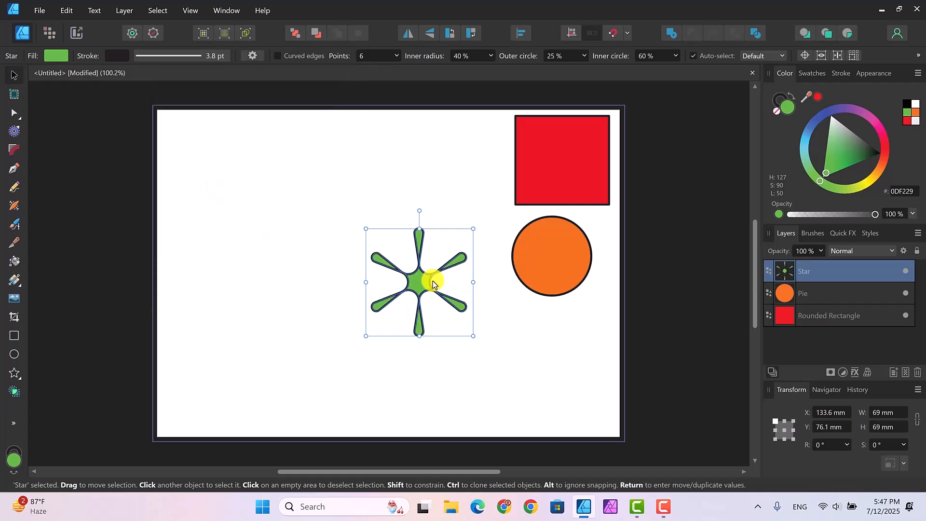
Try the six-lobed flower, nine-petal flower and thin curved six-pointed star presets on the green shape.
left_click(251, 57)
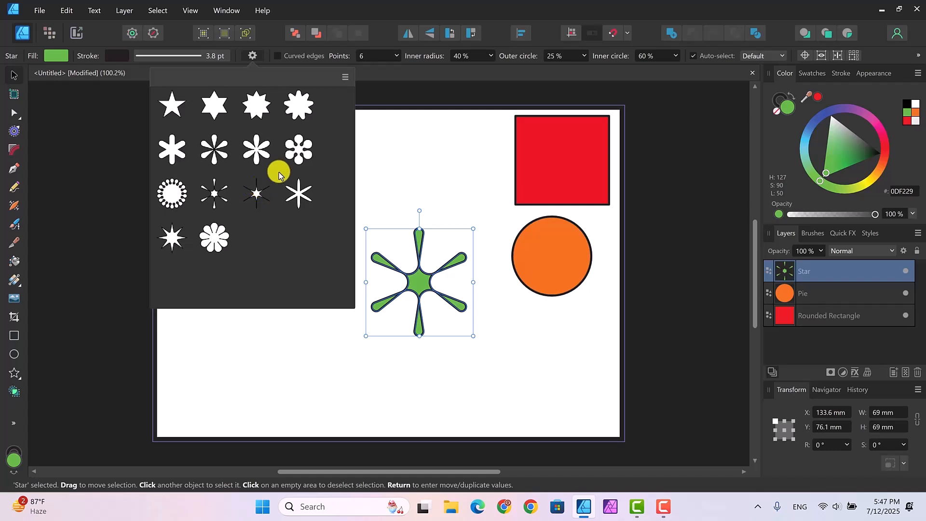
left_click(299, 146)
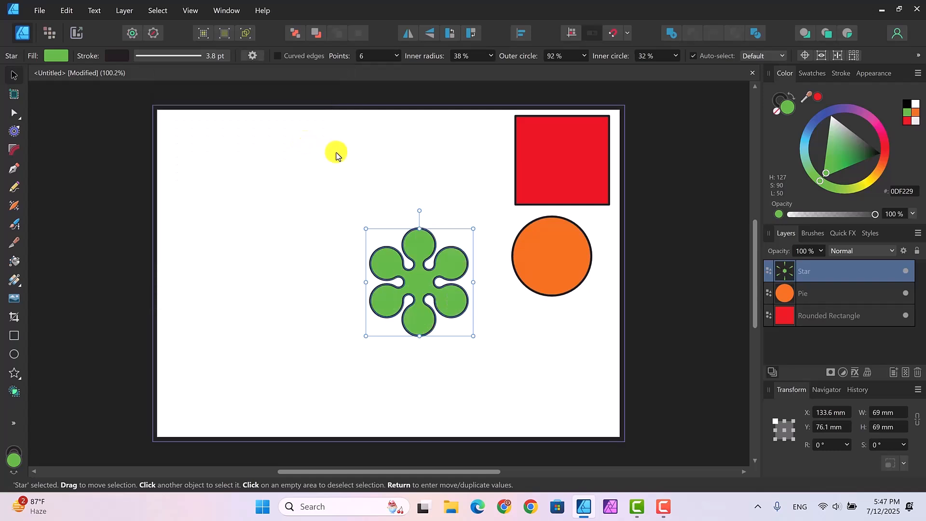
left_click(252, 56)
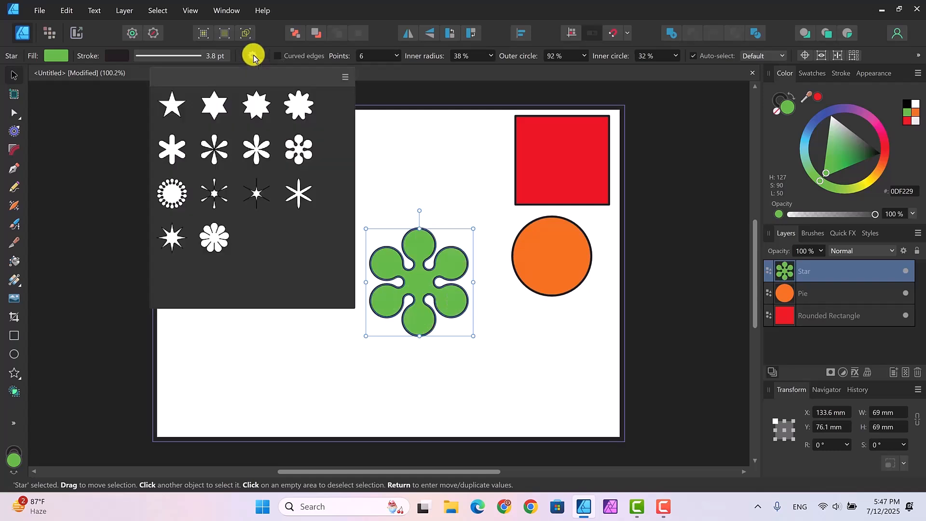
left_click(214, 238)
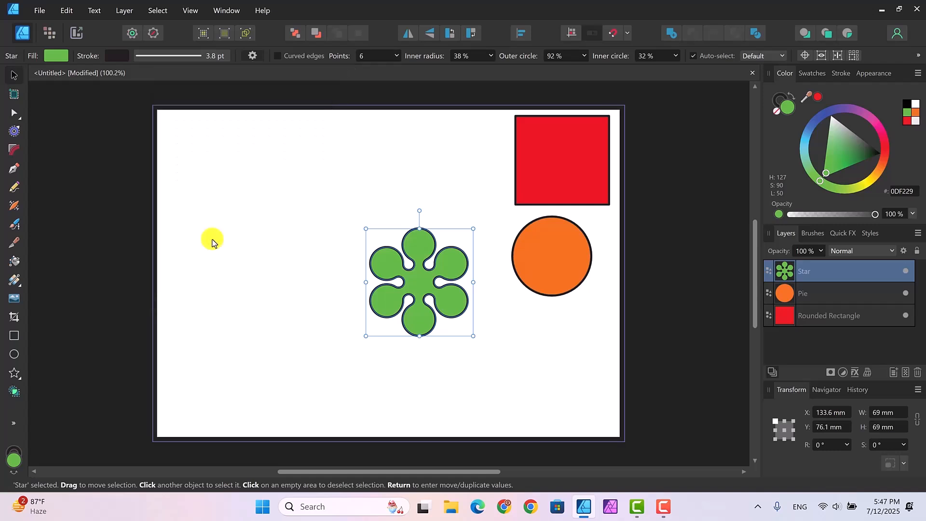
left_click(252, 57)
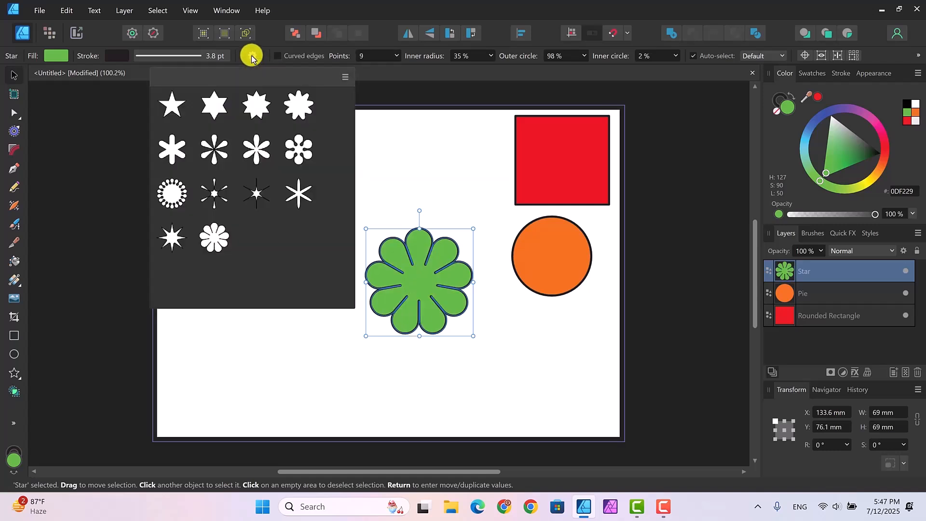
left_click(254, 190)
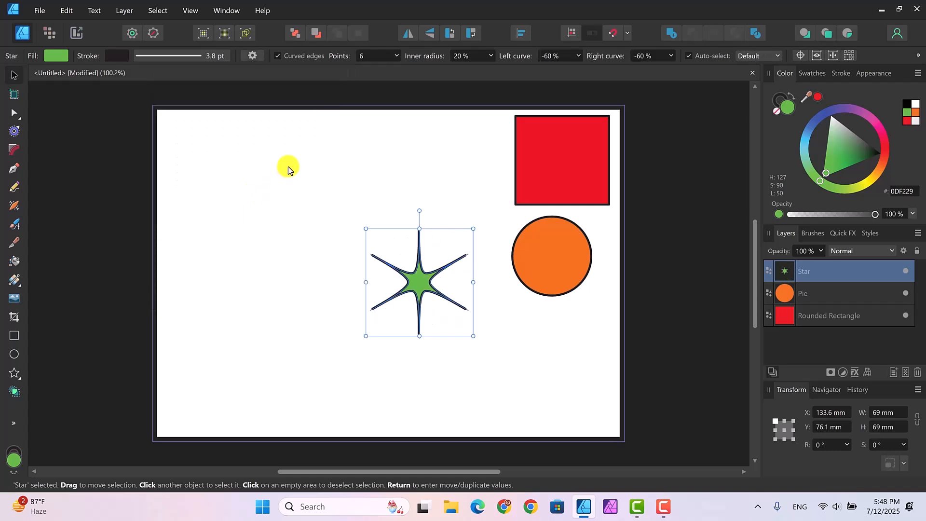
Apply the plain five-pointed star preset with a 30% inner radius to the green shape and move it below the orange circle.
left_click(252, 56)
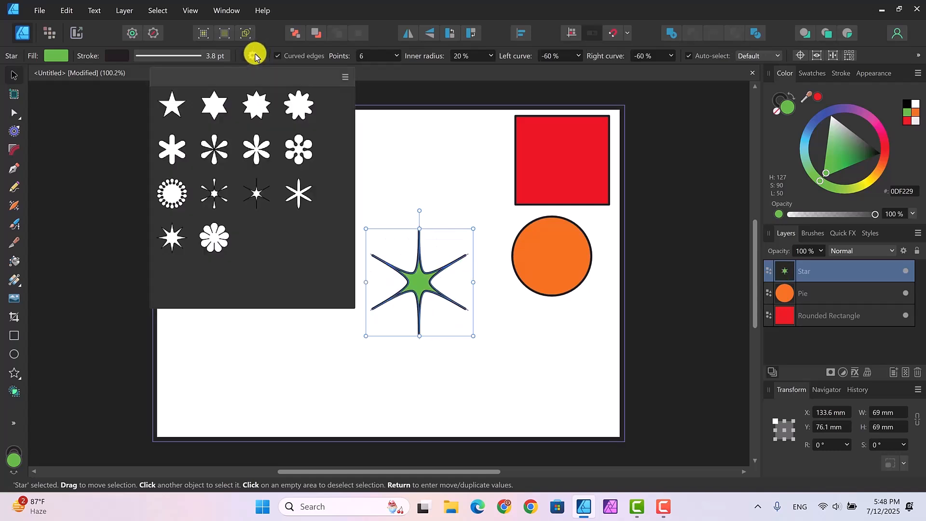
left_click(170, 108)
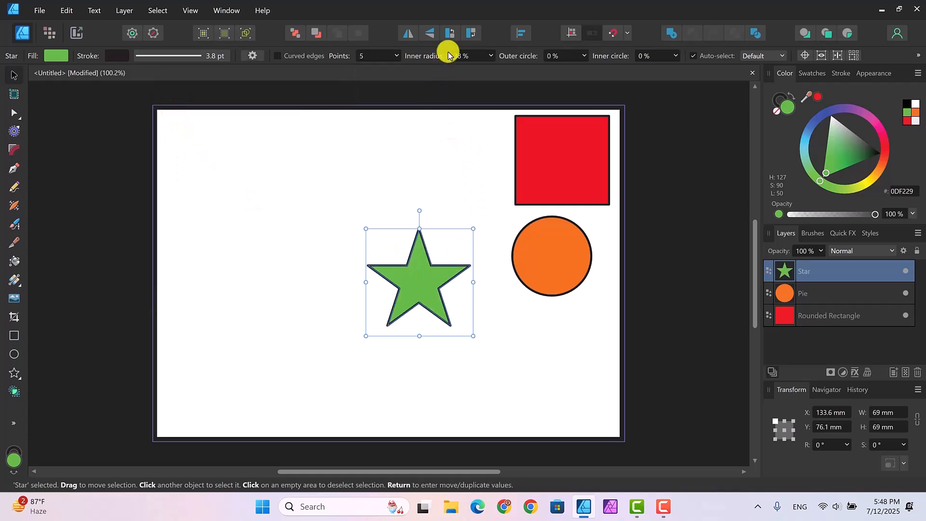
left_click(491, 57)
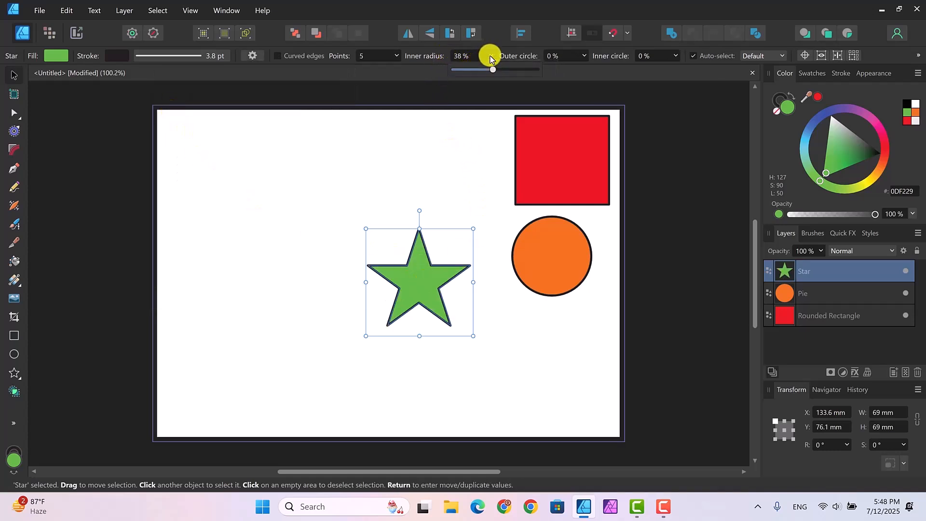
mouse_move(493, 70)
left_mouse_down()
mouse_move(505, 73)
mouse_move(483, 72)
mouse_move(516, 72)
mouse_move(485, 73)
left_mouse_up()
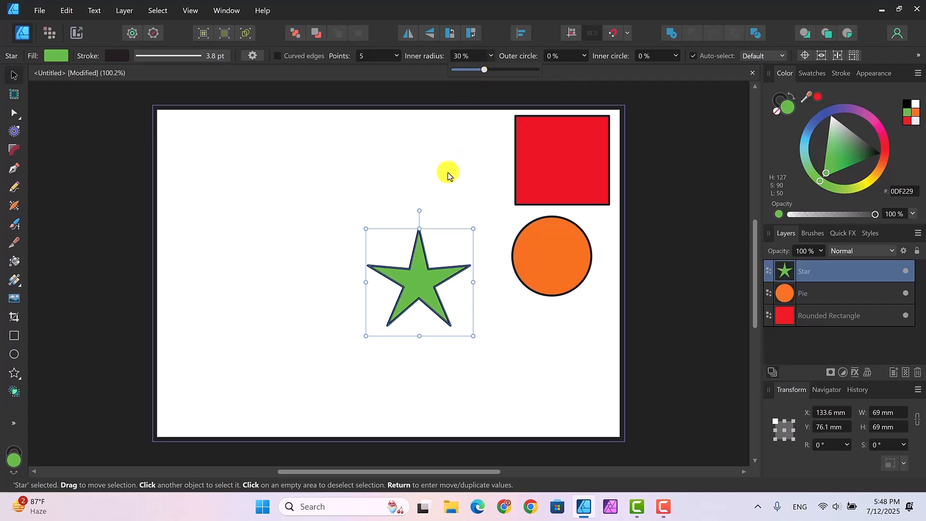
left_click_drag(430, 289, 491, 352)
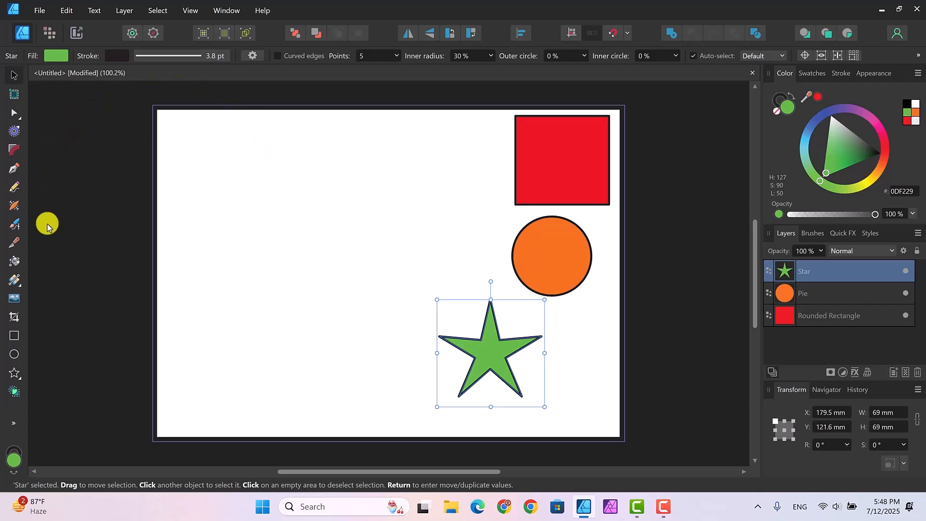
Draw a cog about 80 mm wide and high in the left half of the page and fill it with purple 7F55C8.
left_click(17, 380)
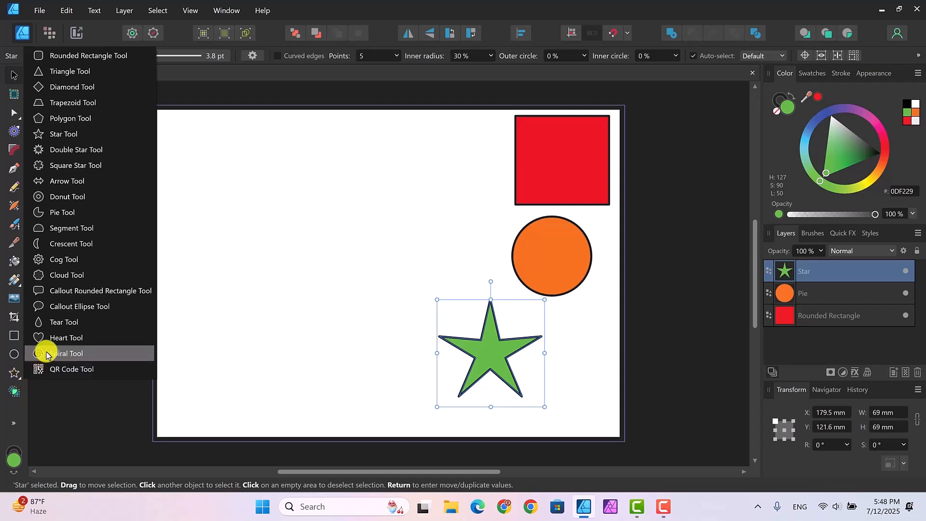
left_click(63, 261)
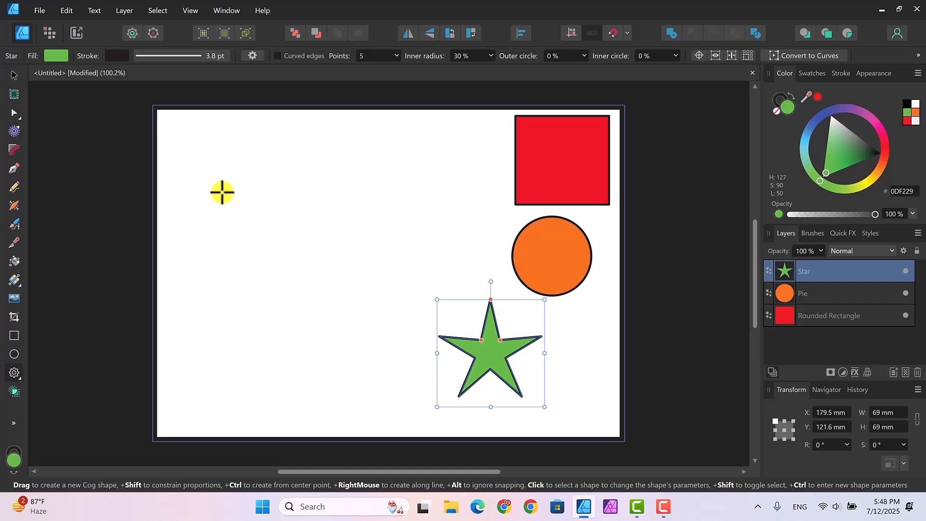
left_click_drag(222, 192, 335, 328)
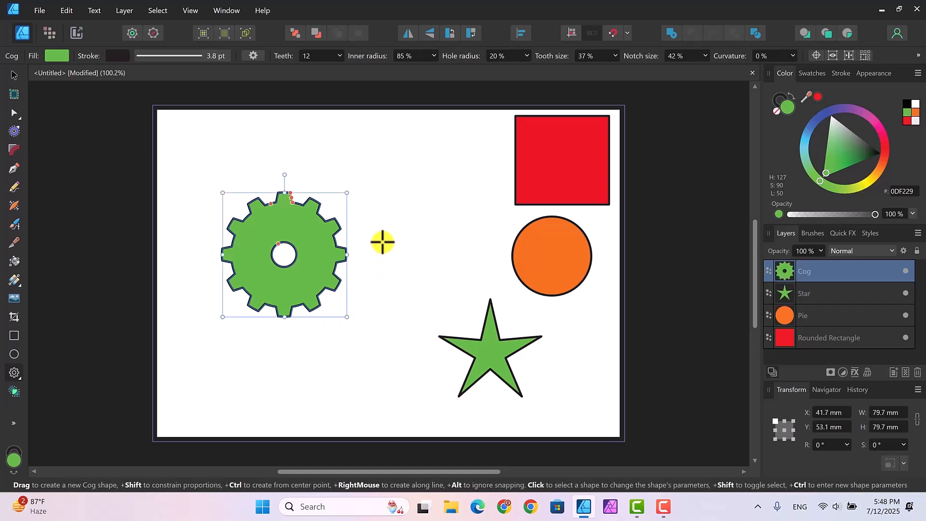
left_click(839, 113)
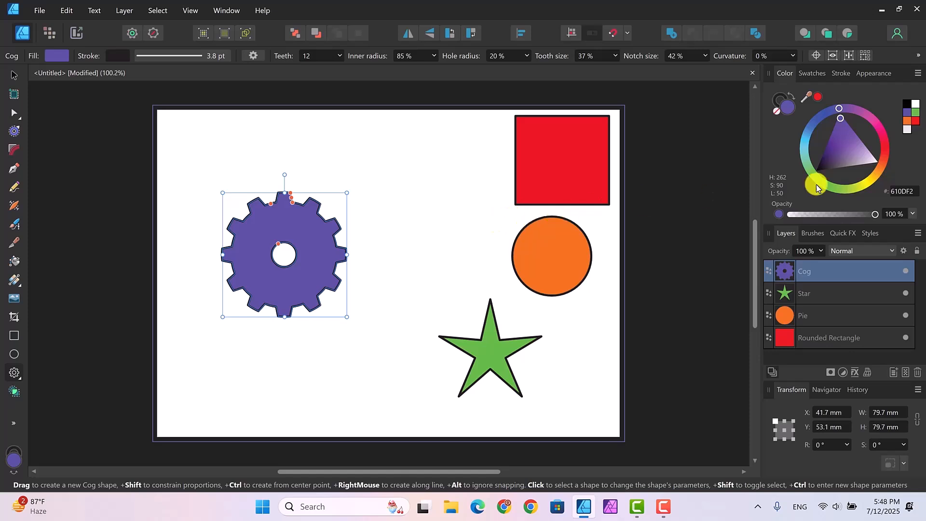
left_click(849, 145)
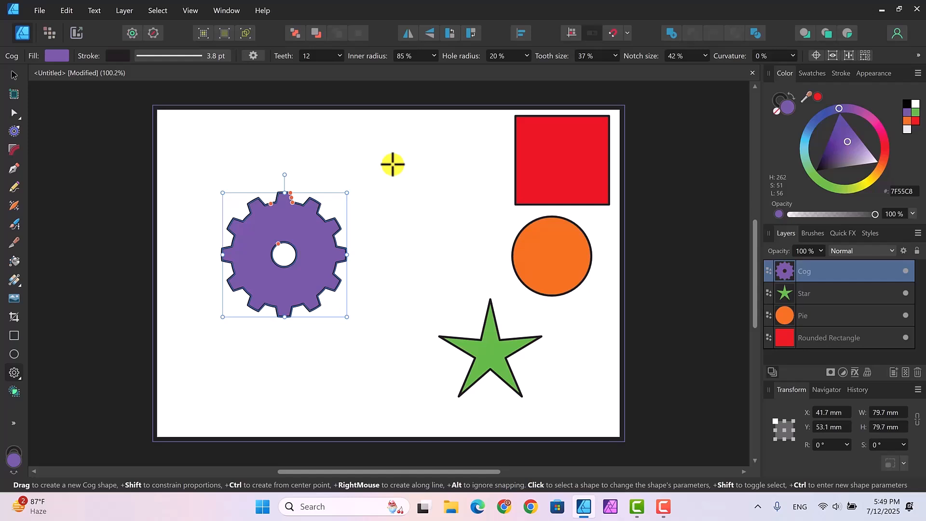
Set the cog's number of teeth to 13 and its inner radius to 76%.
left_click(340, 56)
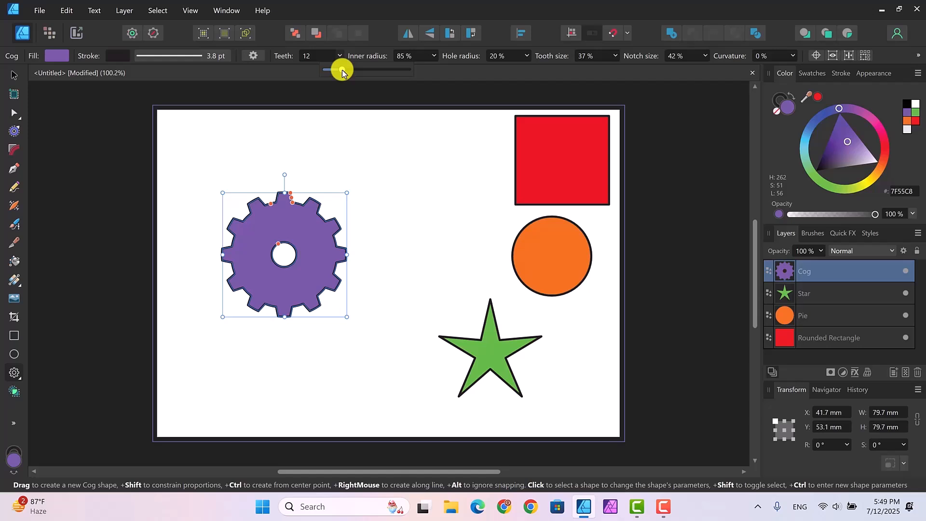
mouse_move(342, 70)
left_mouse_down()
mouse_move(364, 75)
mouse_move(344, 74)
left_mouse_up()
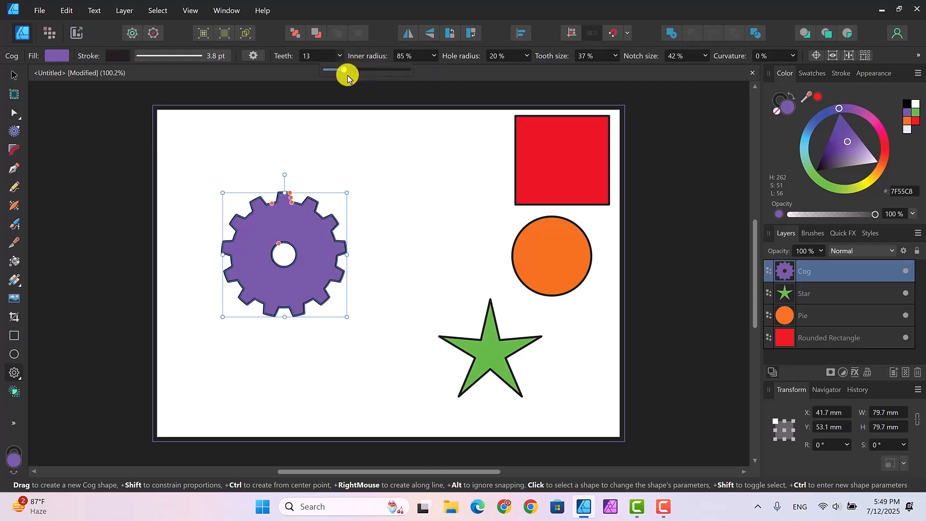
left_click(433, 56)
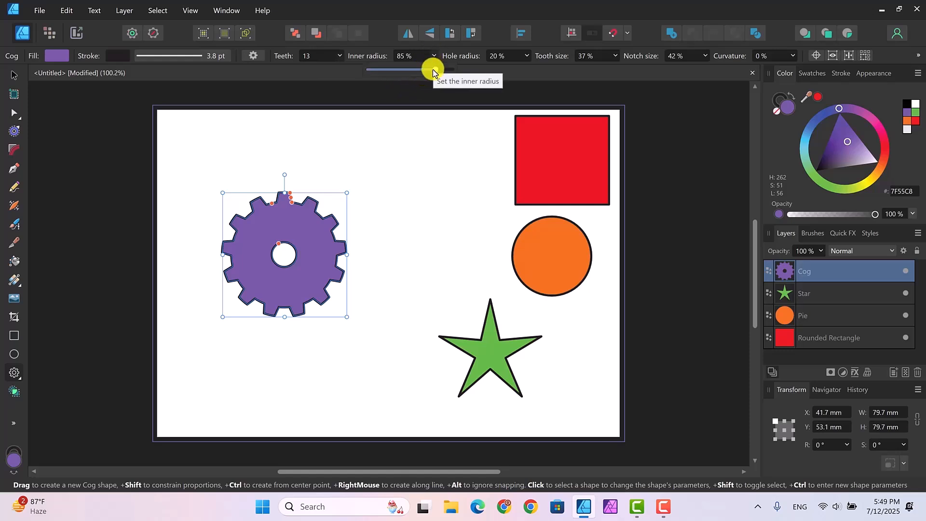
mouse_move(433, 72)
left_mouse_down()
mouse_move(415, 72)
mouse_move(427, 73)
left_mouse_up()
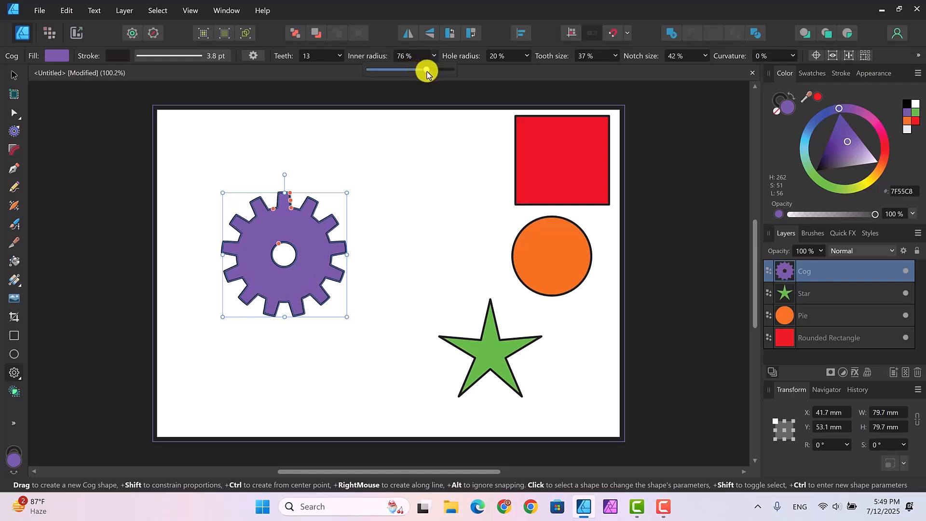
Set the purple cog's hole radius to 23% and its tooth size to 49%.
left_click(525, 57)
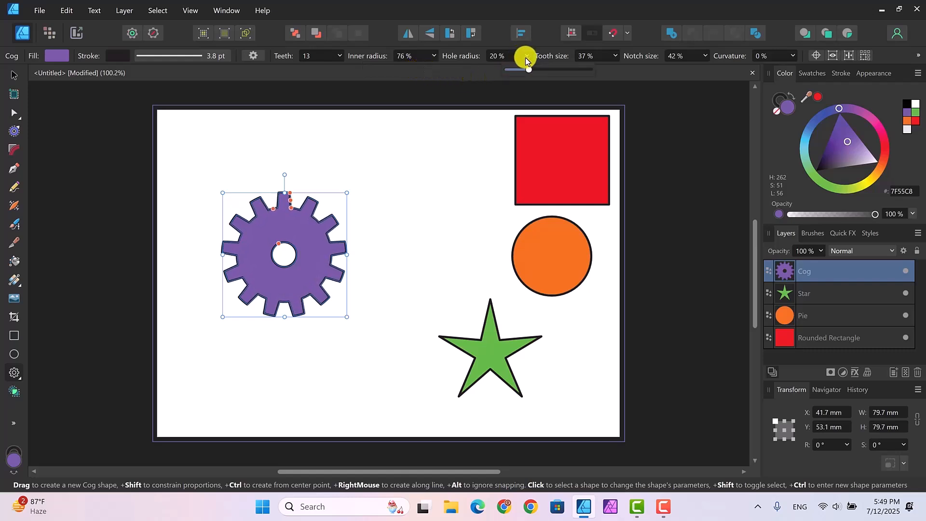
mouse_move(527, 71)
left_mouse_down()
mouse_move(558, 73)
mouse_move(530, 73)
left_mouse_up()
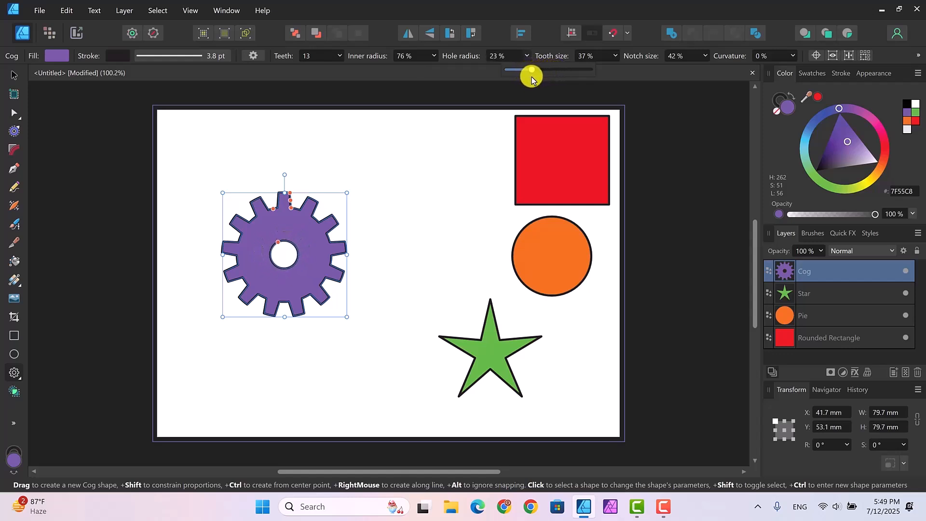
left_click(612, 56)
left_click(613, 57)
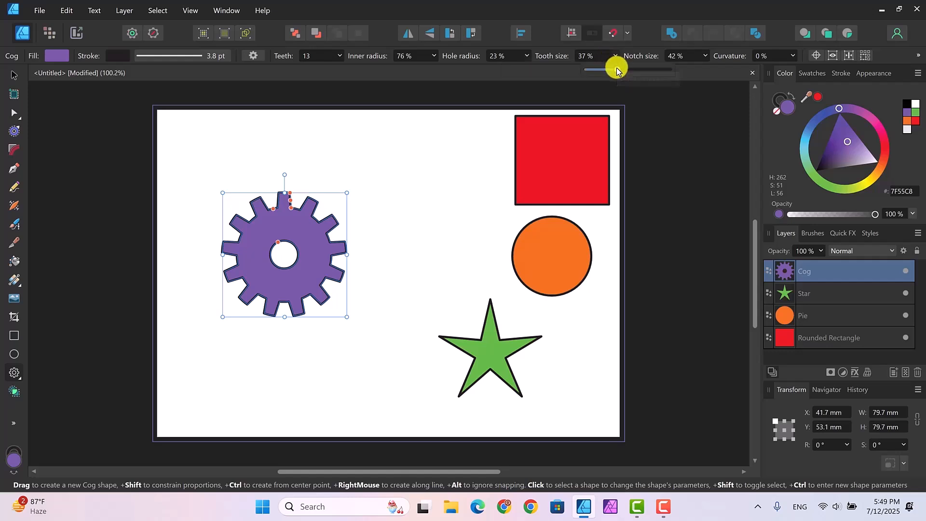
left_click_drag(617, 70, 660, 81)
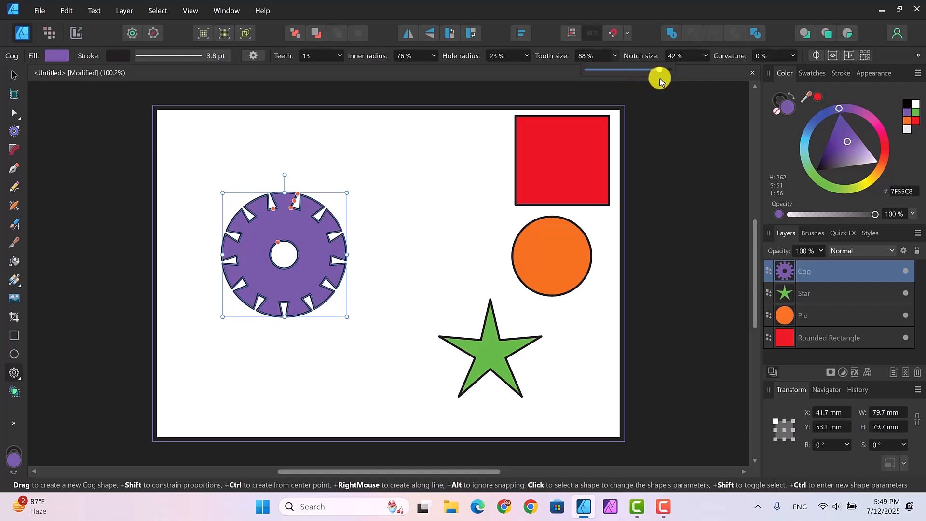
left_click_drag(660, 80, 624, 75)
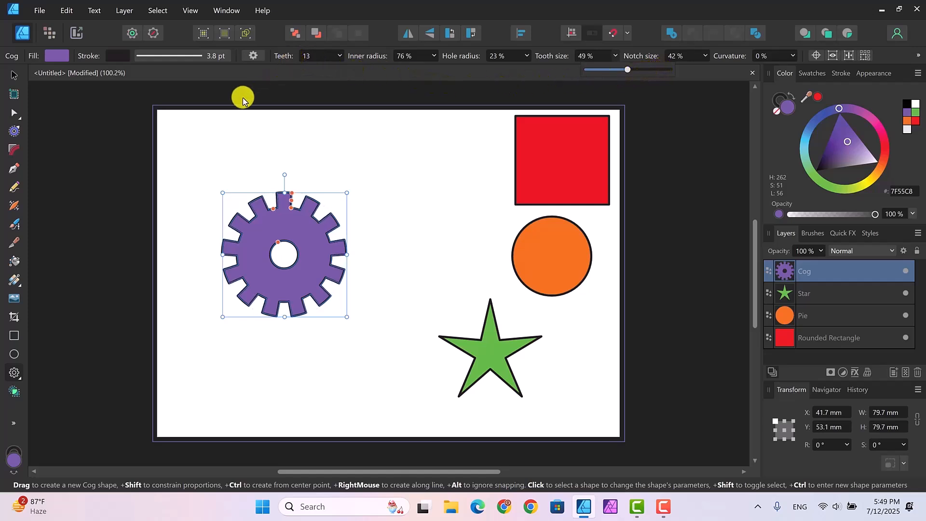
left_click(253, 56)
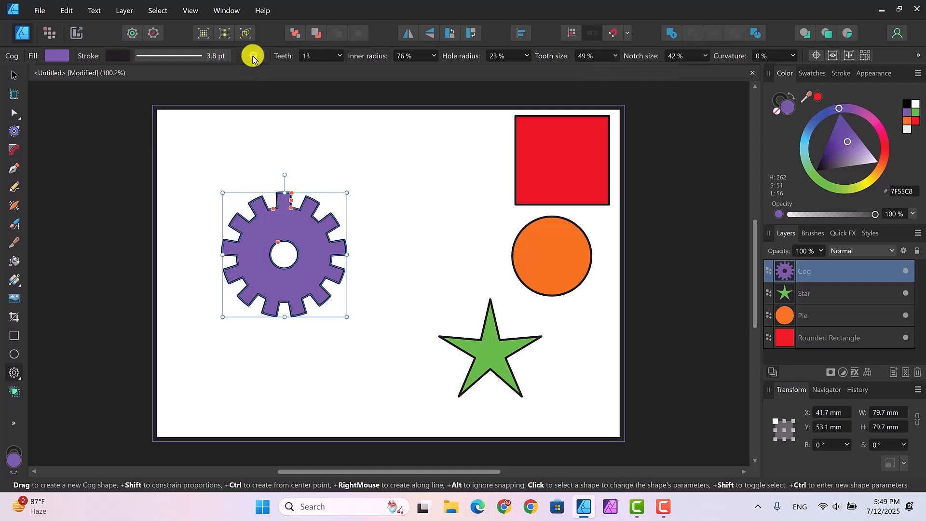
left_click(253, 57)
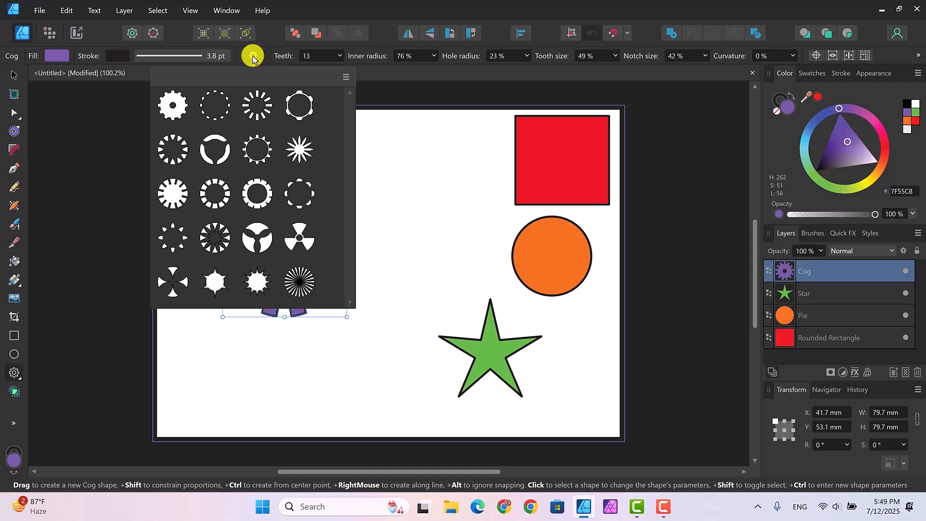
left_click(392, 143)
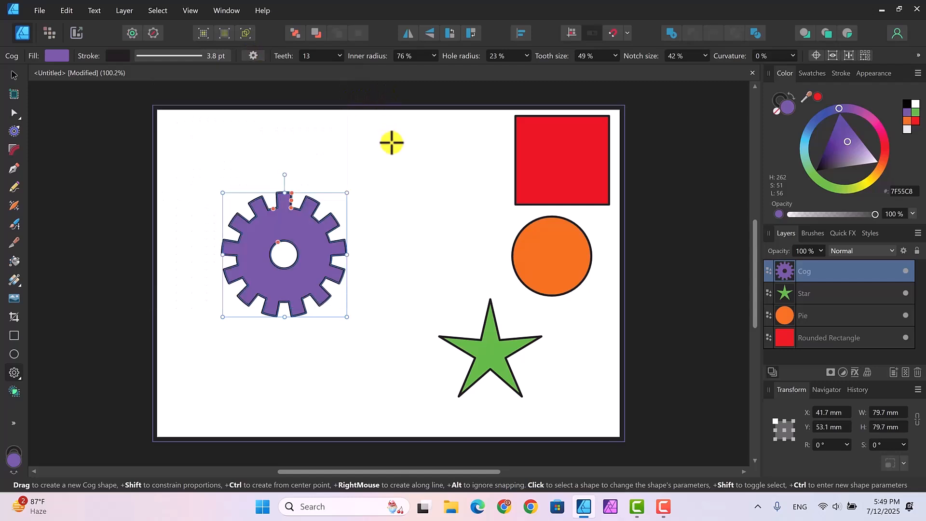
left_click(392, 143)
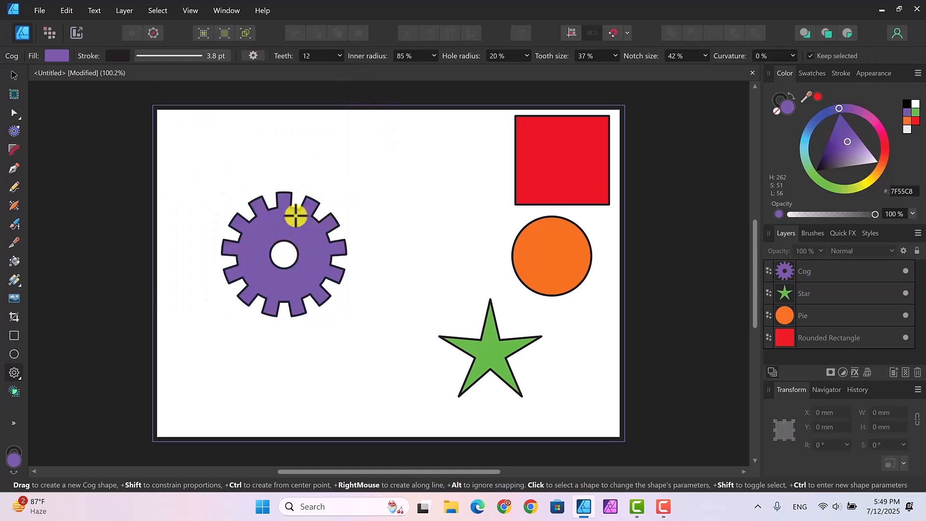
Move the purple cog toward the centre of the page and apply the standard twelve-tooth gear preset with a 20% hole radius.
left_click(14, 75)
left_click_drag(293, 234, 418, 212)
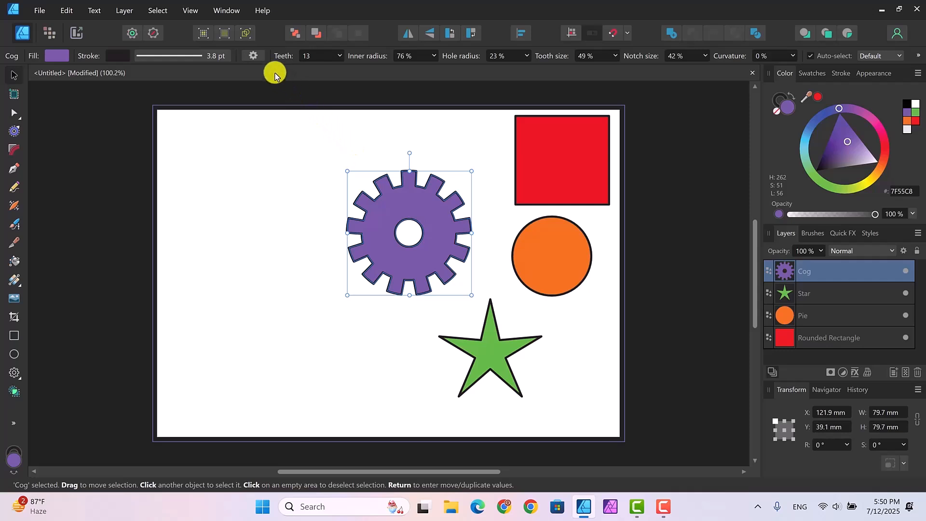
left_click(254, 57)
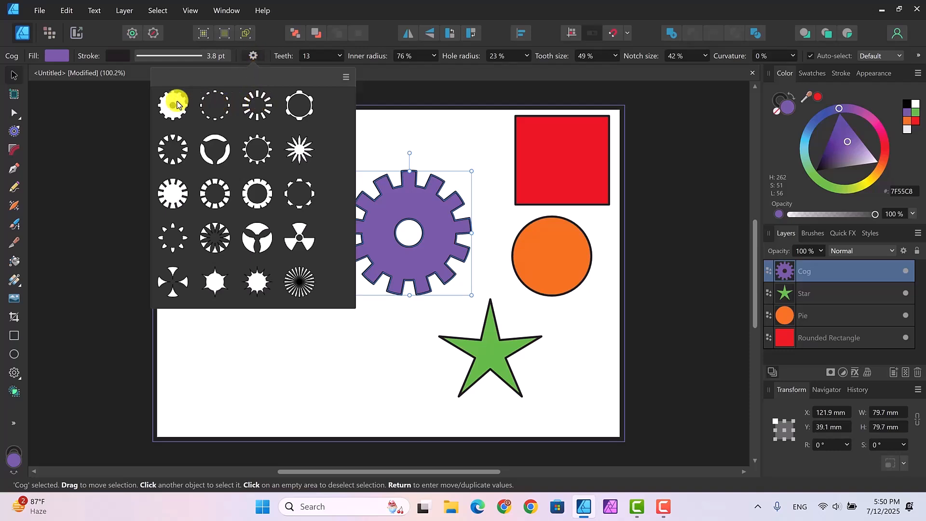
left_click(177, 105)
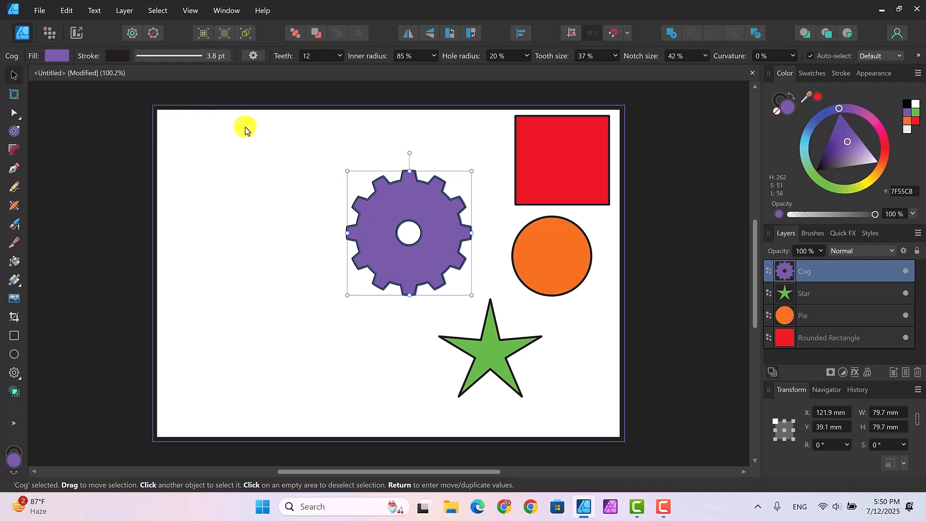
Try the 24-tooth sunburst, twelve-spike sun, eight-segment ring and twelve-petal flower presets on the purple cog.
left_click(256, 54)
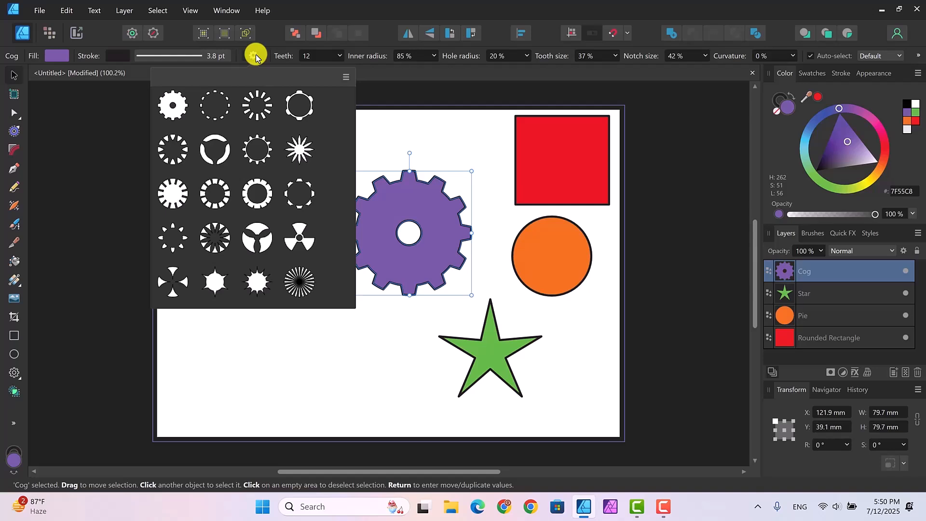
left_click(298, 284)
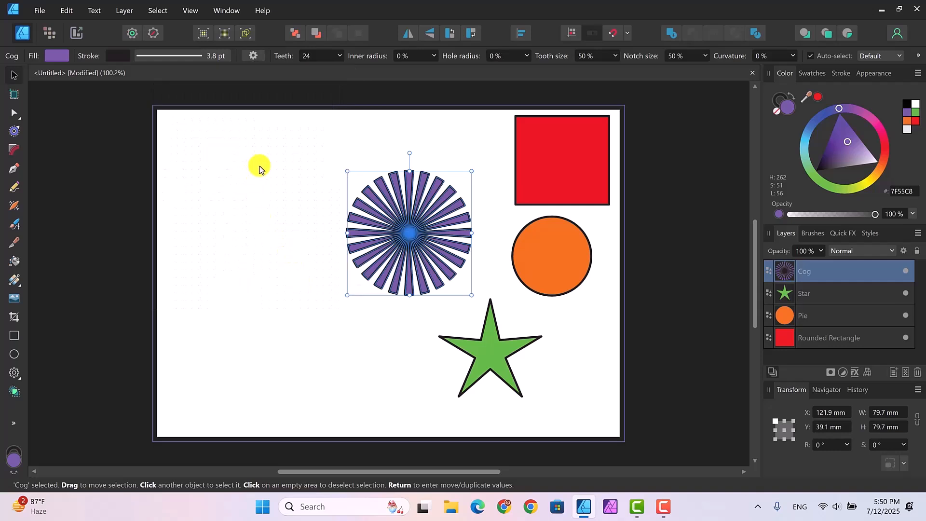
left_click(254, 58)
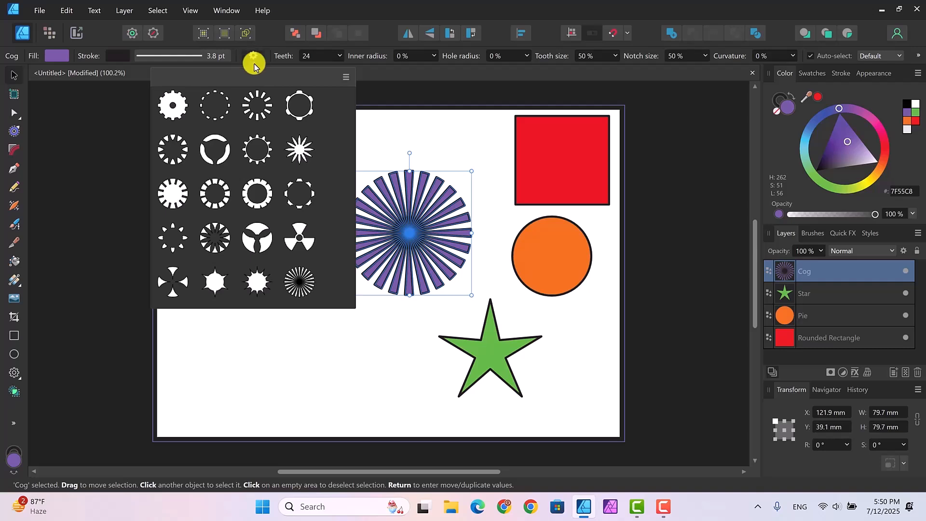
left_click(256, 282)
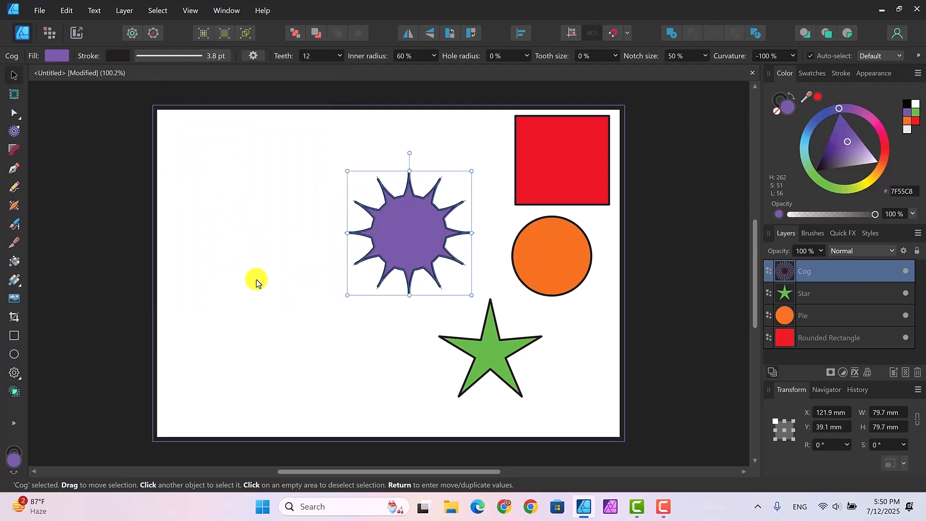
left_click(254, 57)
left_click(300, 193)
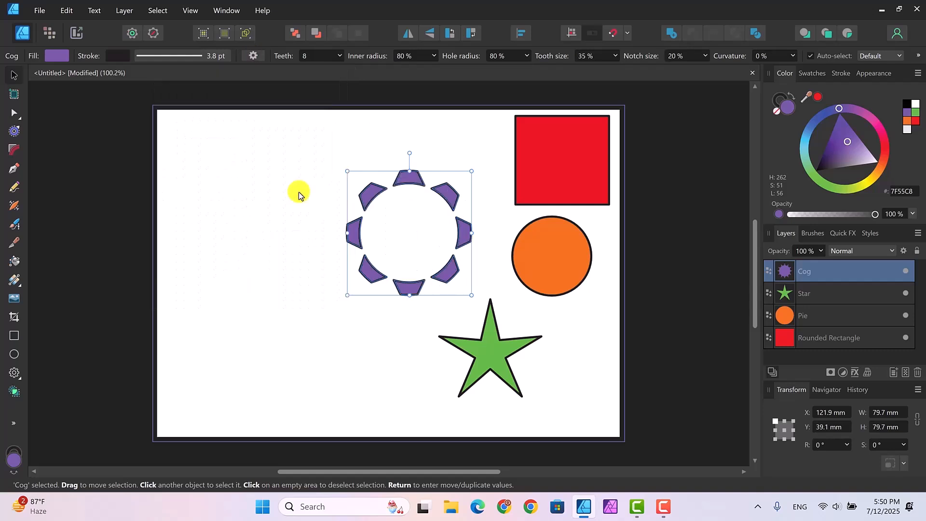
left_click(255, 56)
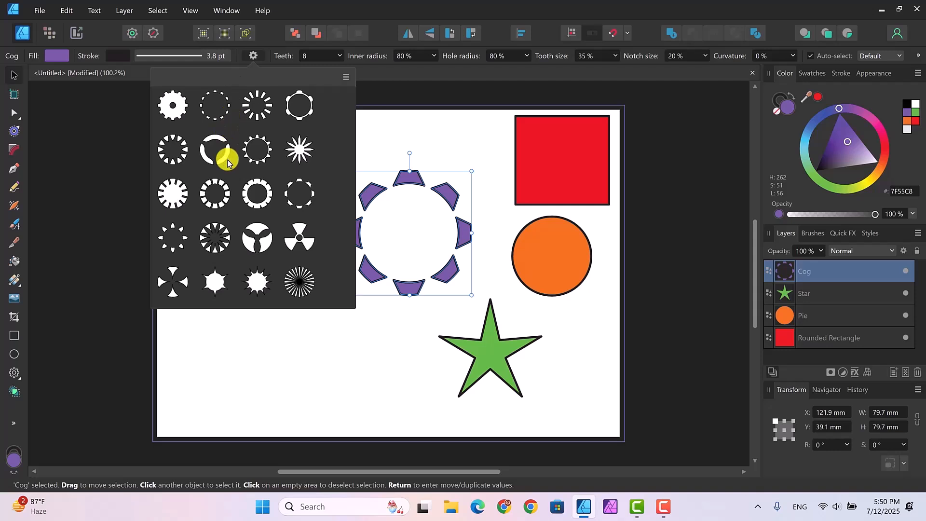
left_click(300, 150)
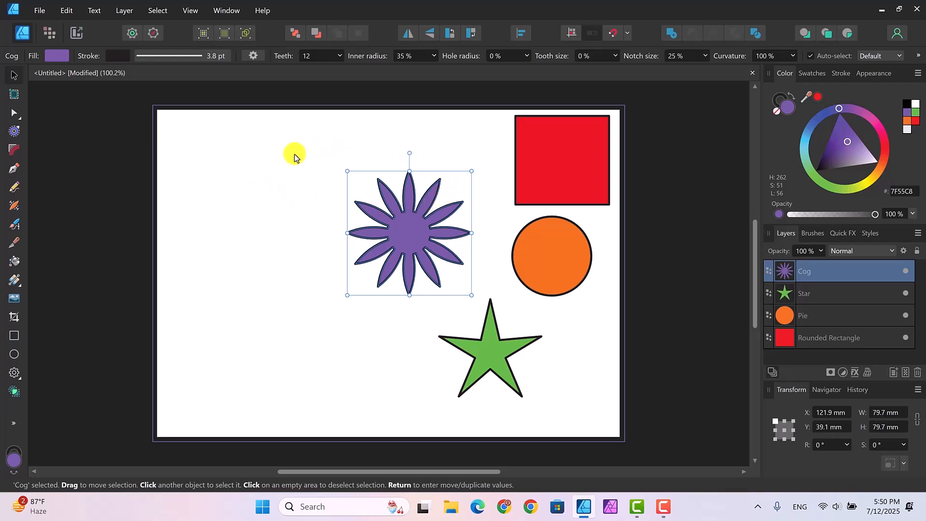
Apply the standard twelve-tooth gear preset to the purple shape and move it to the left half of the page.
left_click(254, 56)
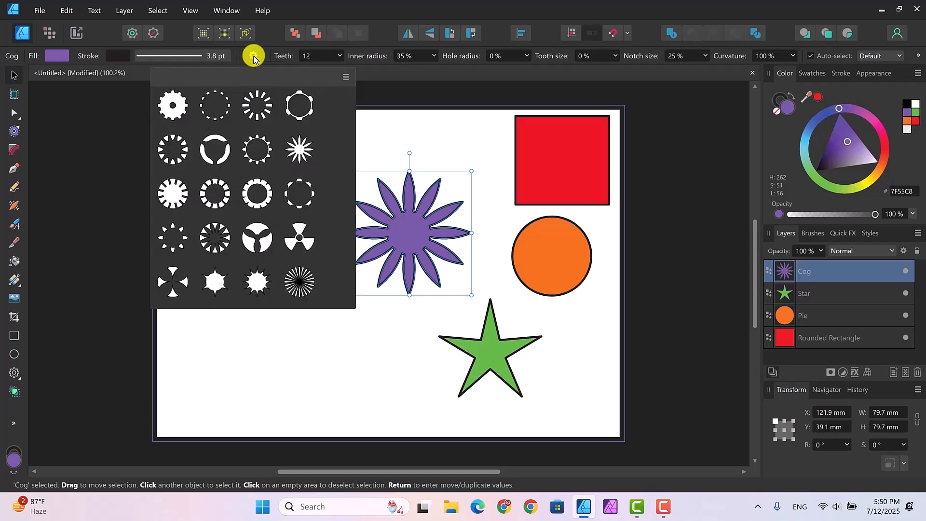
left_click(174, 104)
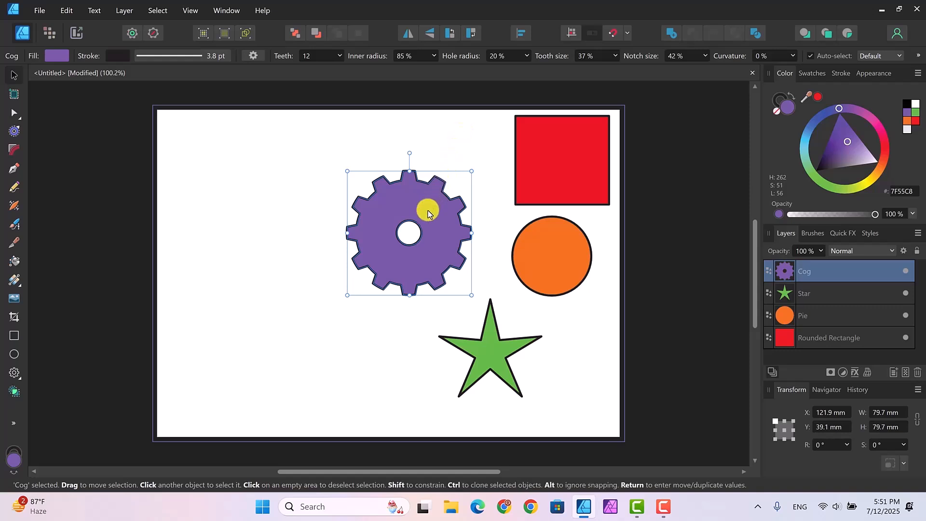
left_click_drag(428, 209, 312, 219)
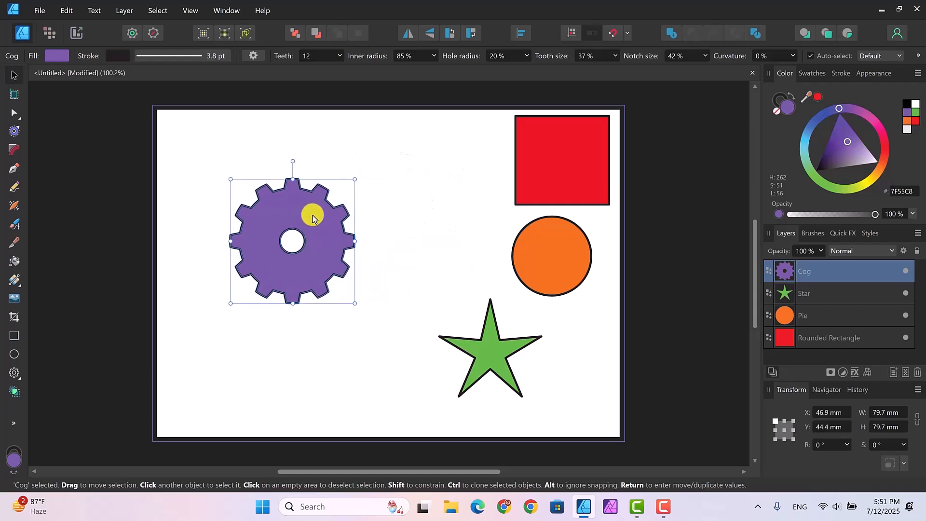
Apply the 24-tooth sunburst preset to the purple cog and increase its inner radius to 14% with the Node tool.
left_click(251, 56)
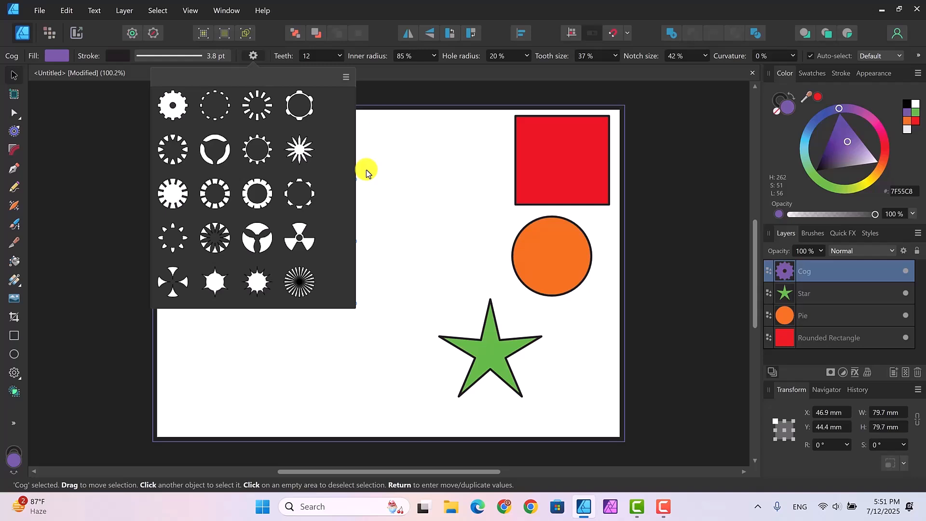
left_click(302, 283)
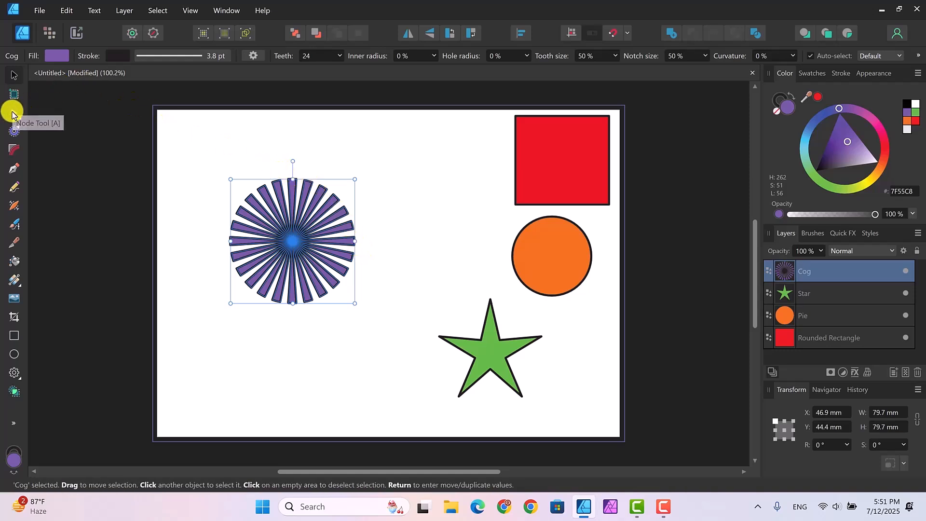
left_click(12, 115)
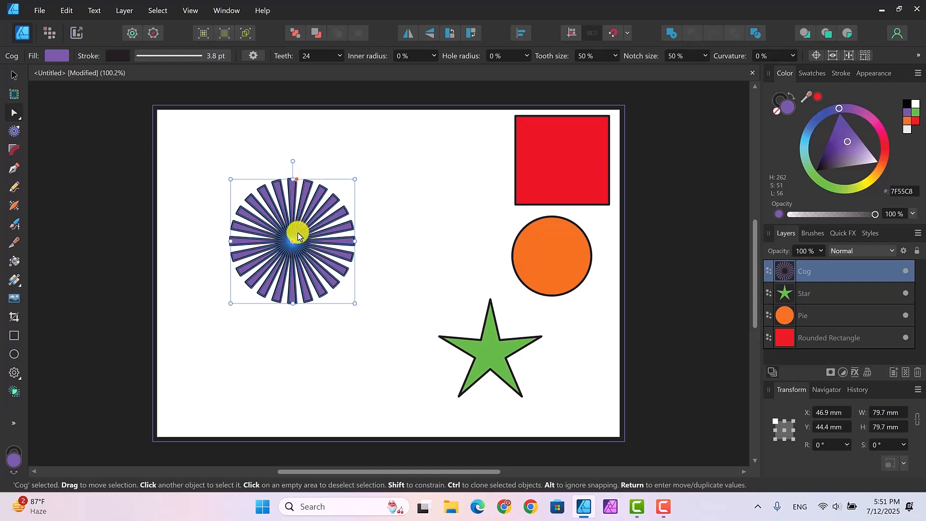
left_click_drag(291, 237, 293, 225)
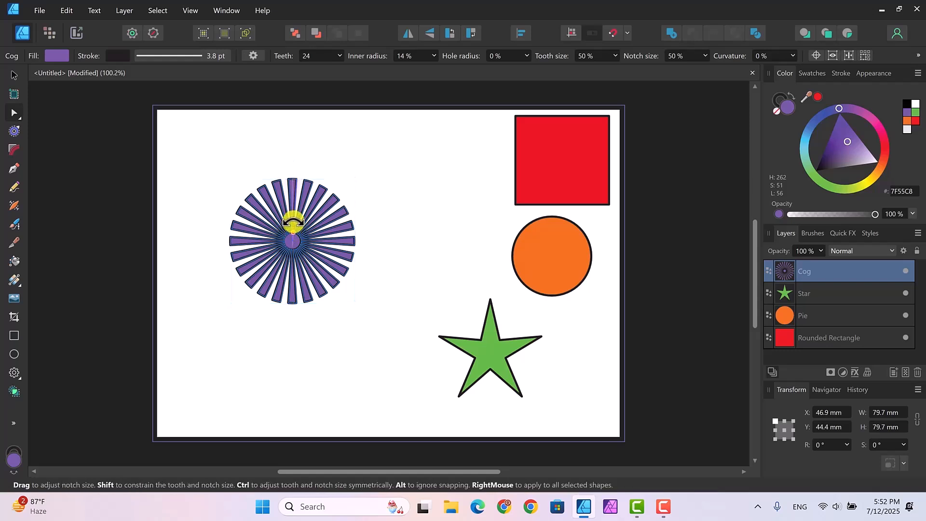
Rotate the purple sunburst slightly counterclockwise, by about 1.8°.
left_click(254, 56)
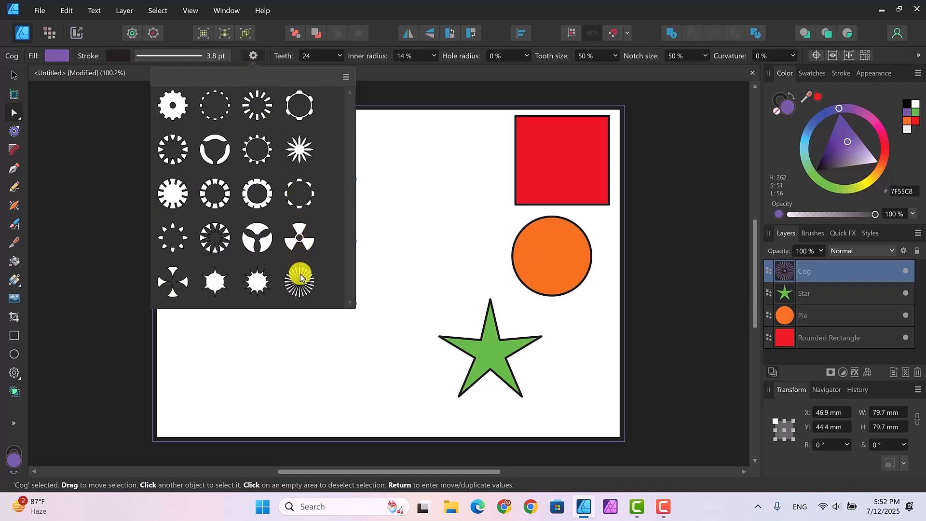
left_click(418, 242)
left_click(307, 206)
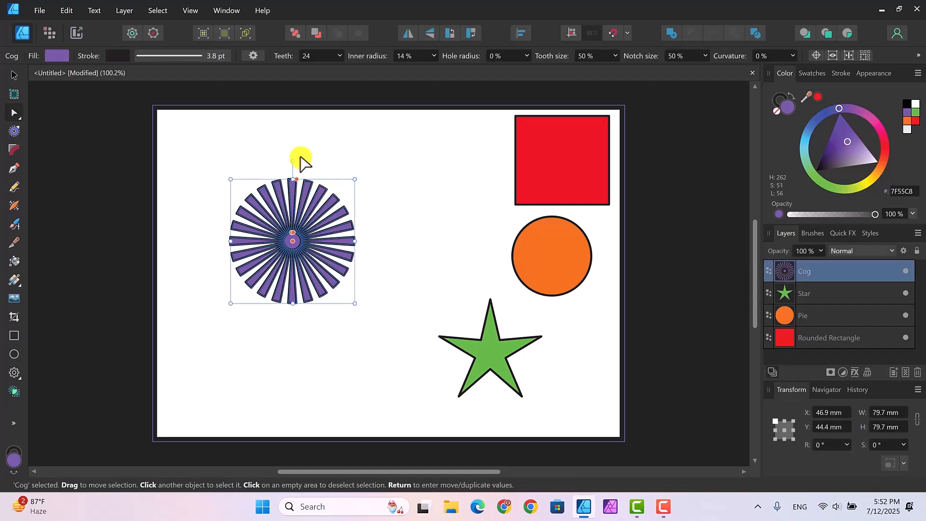
mouse_move(291, 160)
left_mouse_down()
mouse_move(282, 161)
mouse_move(291, 161)
left_mouse_up()
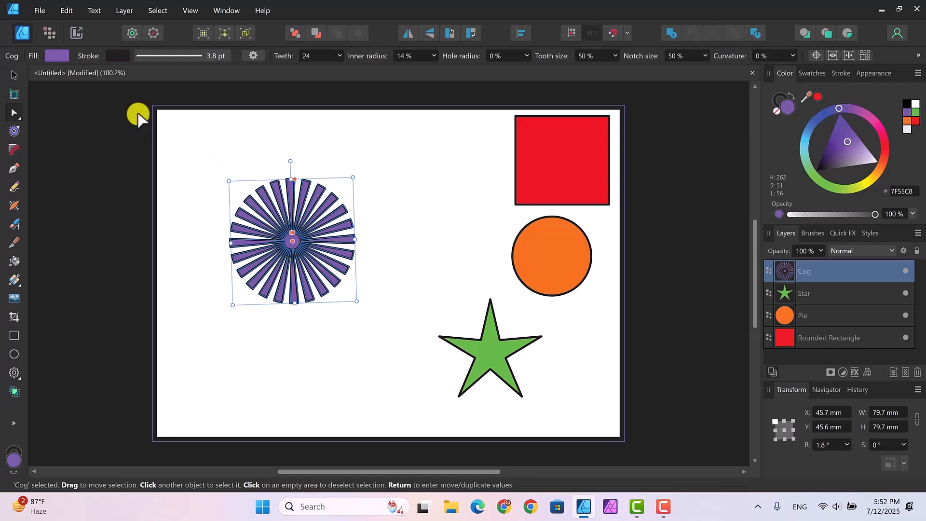
Move the green star between the purple sunburst and the orange circle and apply the six-armed preset with detached-looking rounded rays and a 40% inner radius.
left_click(13, 75)
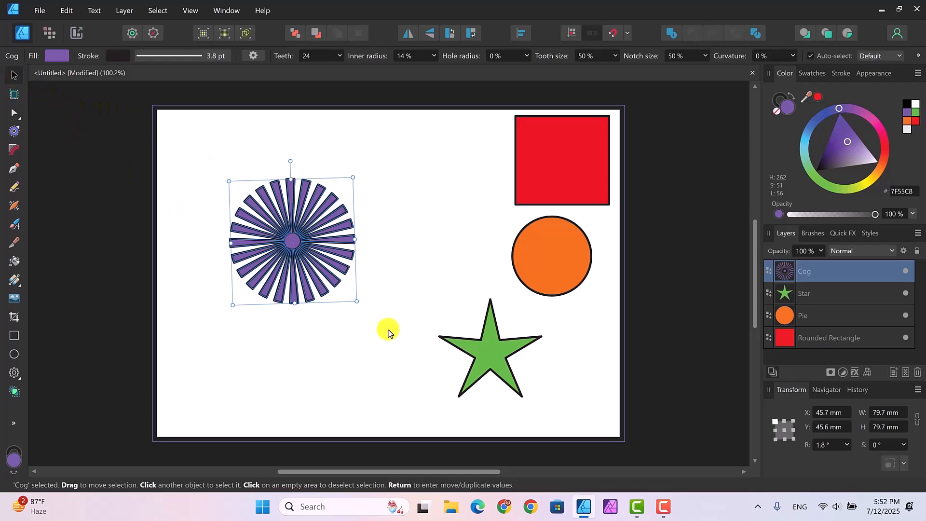
left_click(482, 355)
left_click_drag(485, 355, 411, 315)
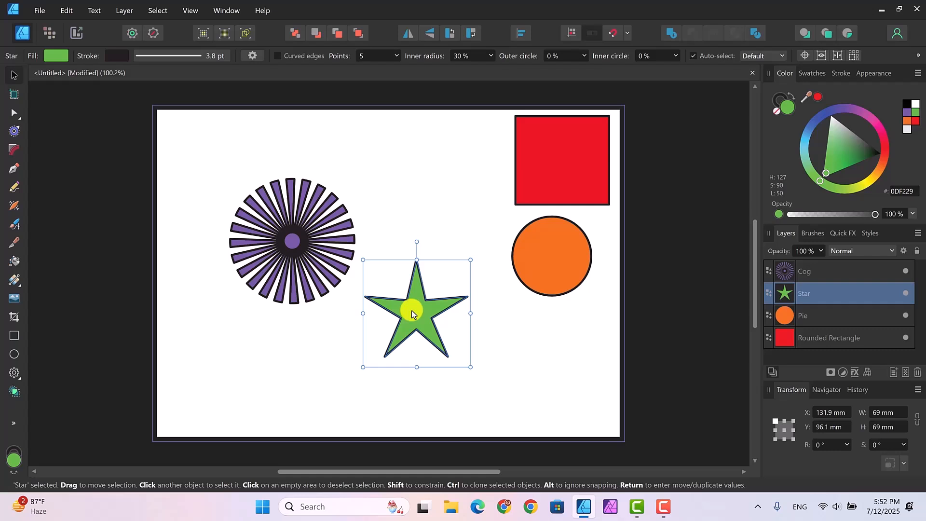
left_click(252, 56)
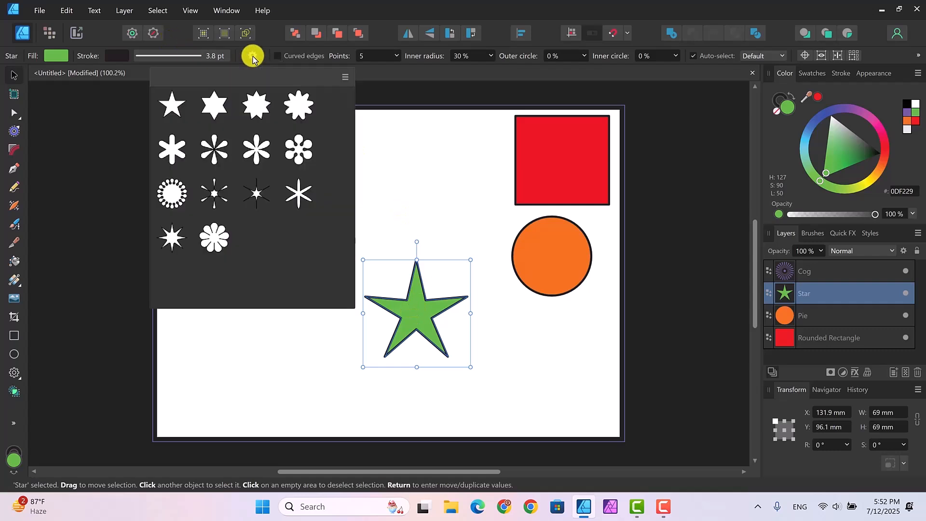
left_click(215, 199)
left_click(407, 308)
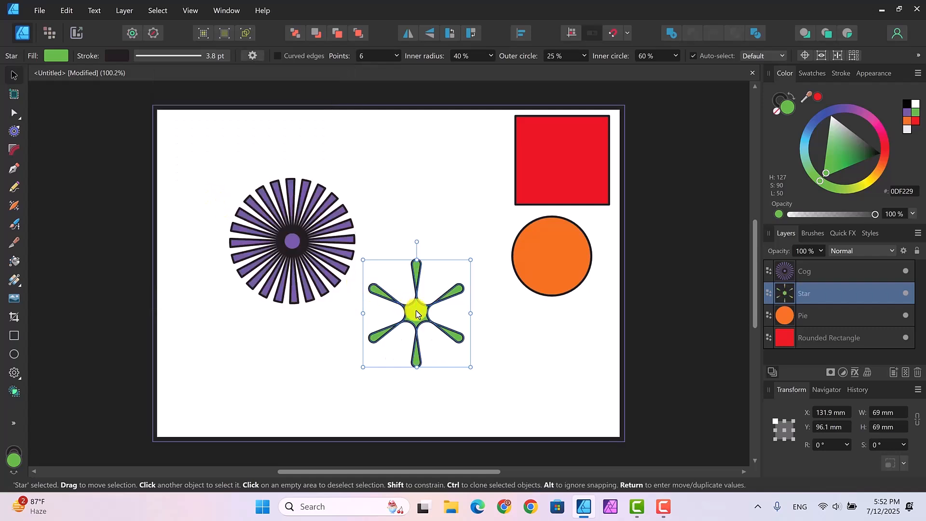
left_click_drag(416, 313, 411, 311)
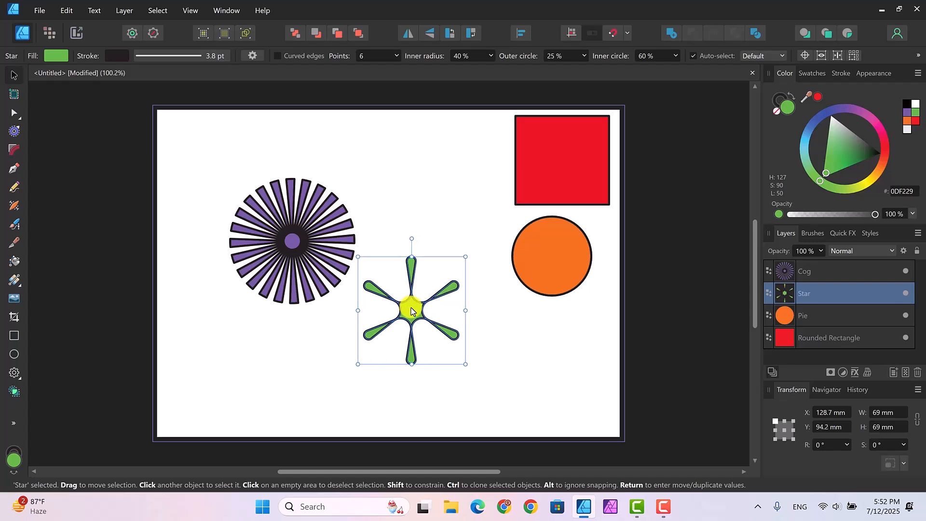
Apply the plain five-pointed preset to the green star, then reduce its inner radius to 10% and set its points to 8.
left_click(250, 53)
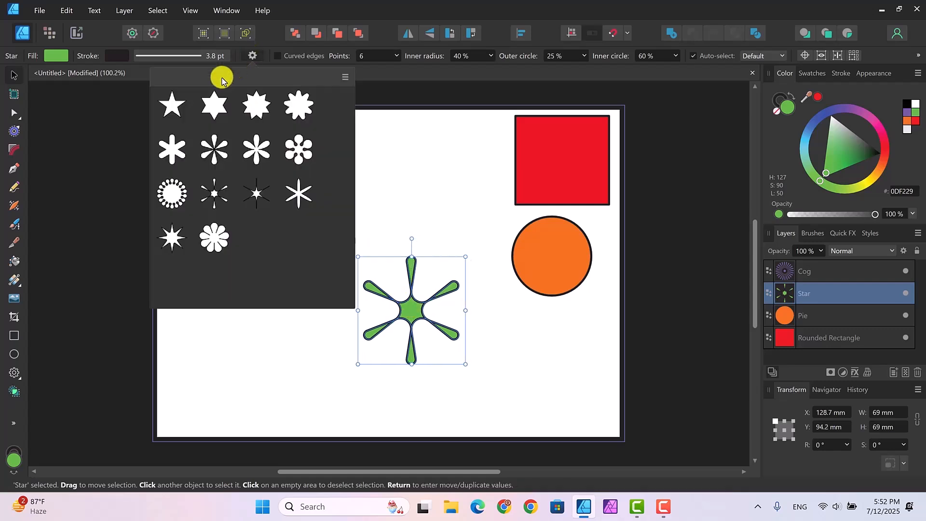
left_click(171, 109)
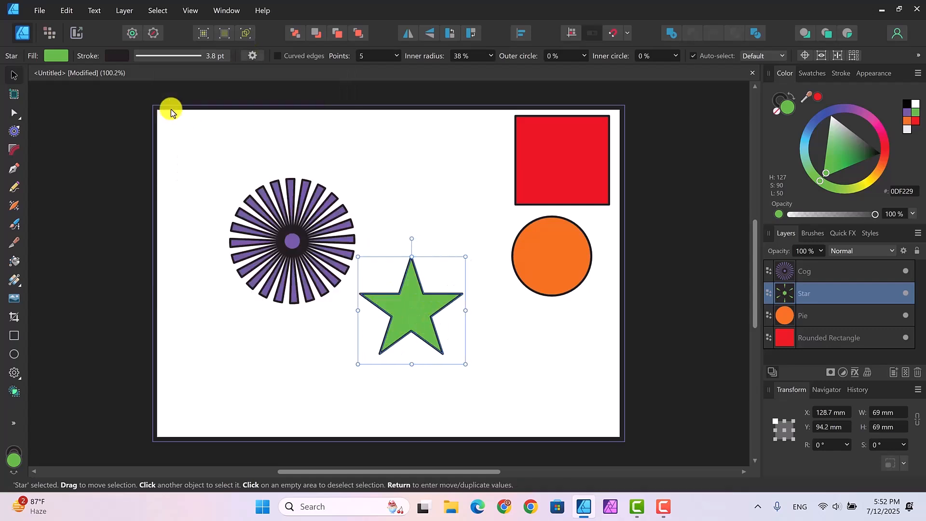
left_click(15, 114)
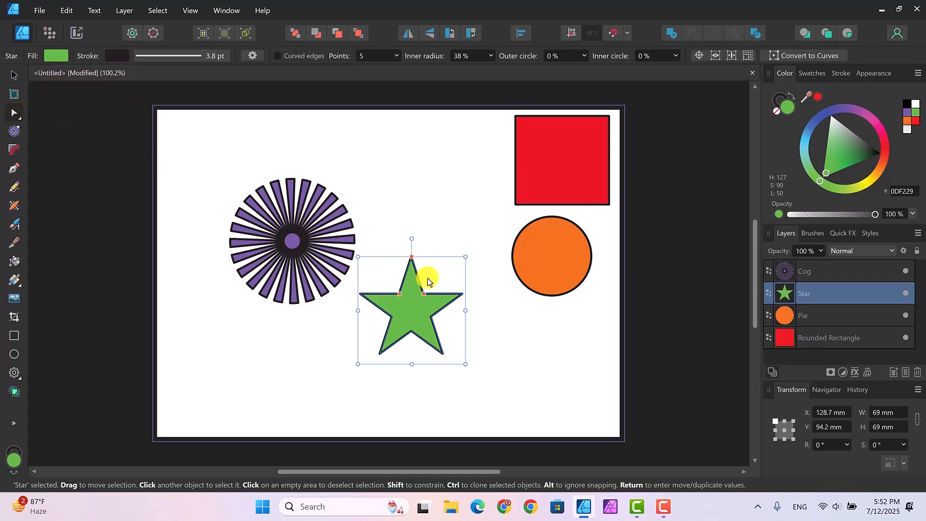
left_click_drag(422, 295, 410, 307)
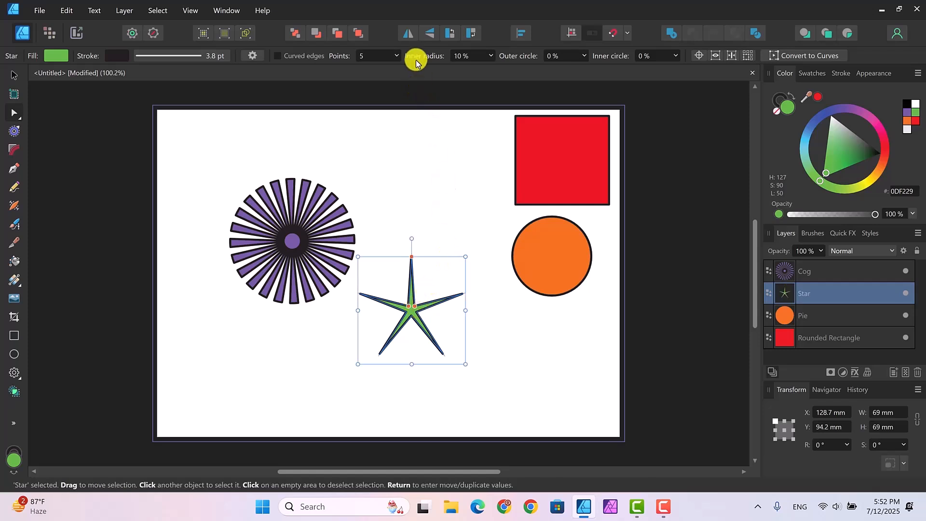
left_click(394, 58)
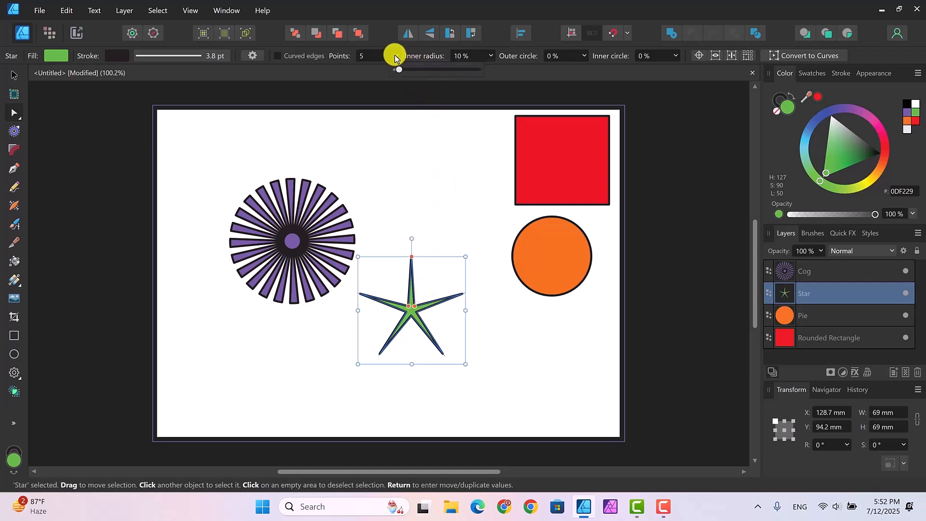
left_click_drag(398, 71, 404, 72)
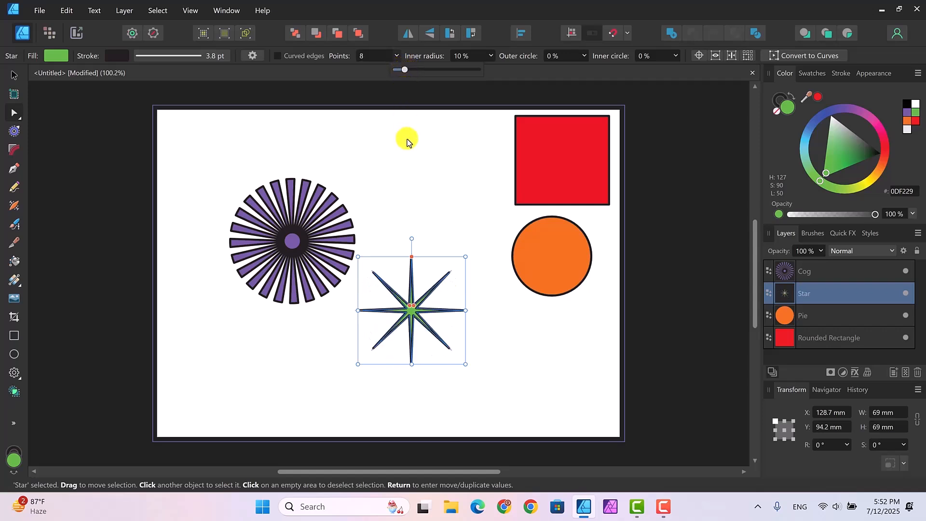
left_click(497, 333)
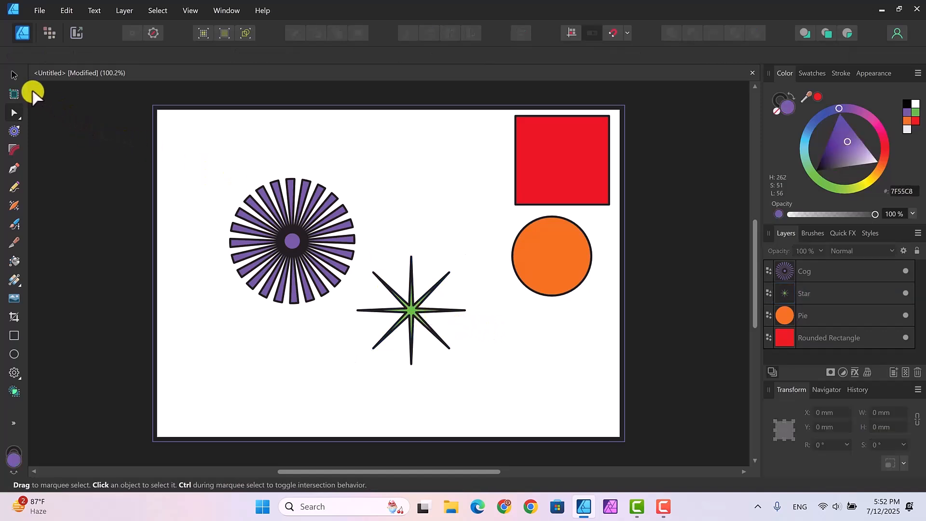
Move the green star onto the centre of the purple sunburst and place its layer above the Cog layer.
left_click(10, 76)
left_click_drag(402, 306, 291, 242)
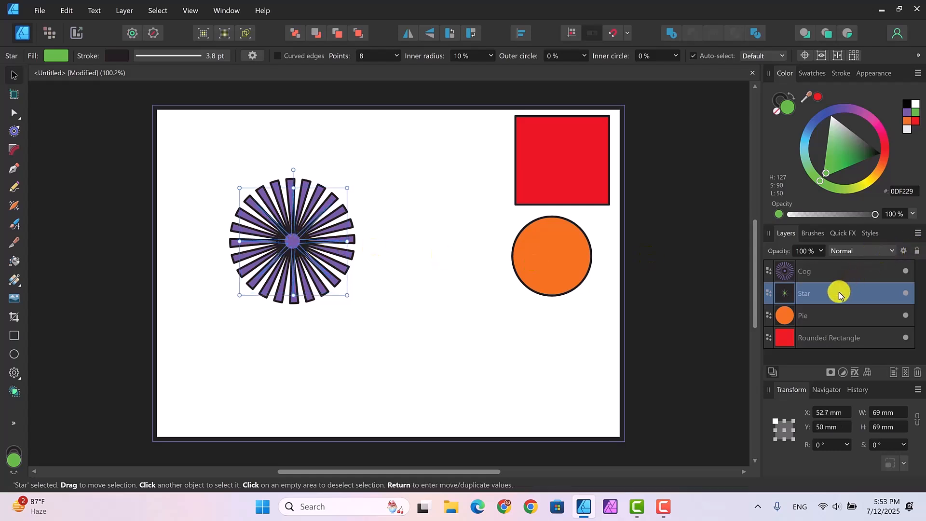
left_click_drag(838, 290, 840, 257)
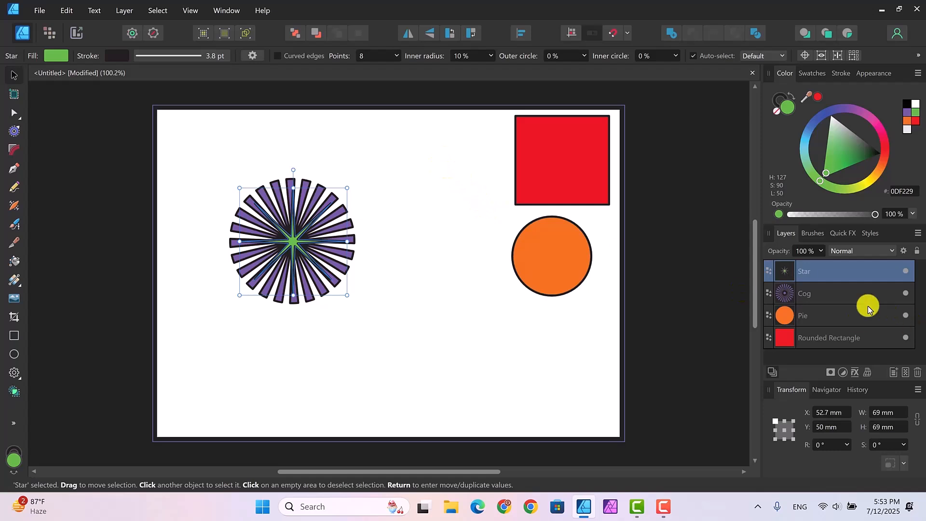
Apply the twelve-tooth pointed-petal preset to the purple cog, narrow its inner radius to 14%, and nudge it to align with the star's centre.
left_click(850, 294)
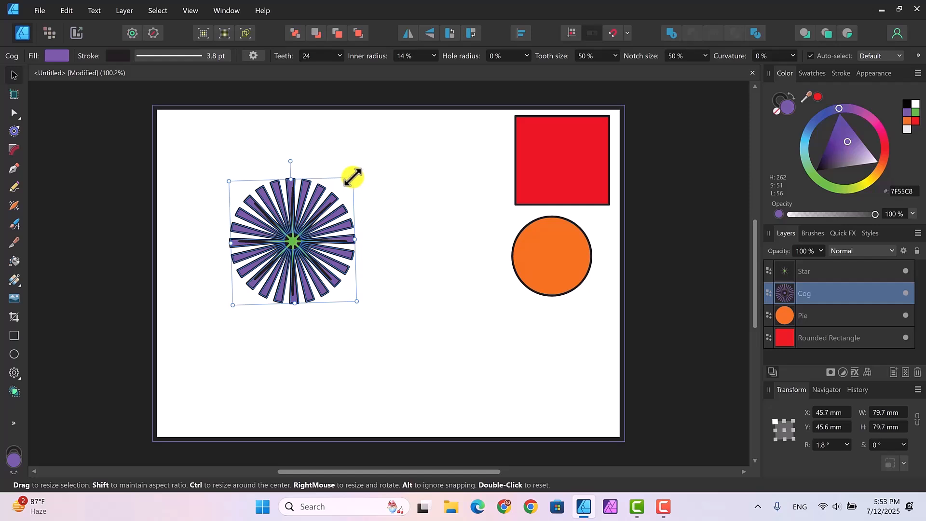
left_click(253, 56)
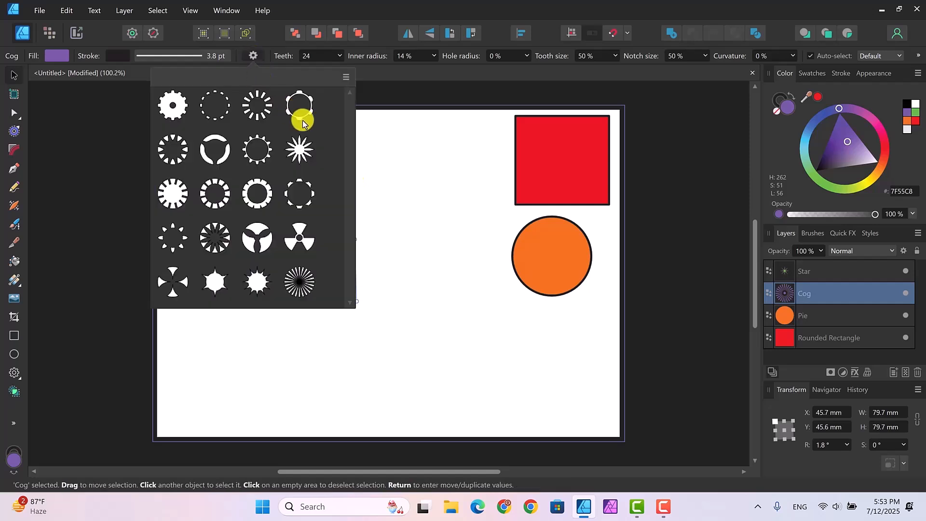
left_click(298, 150)
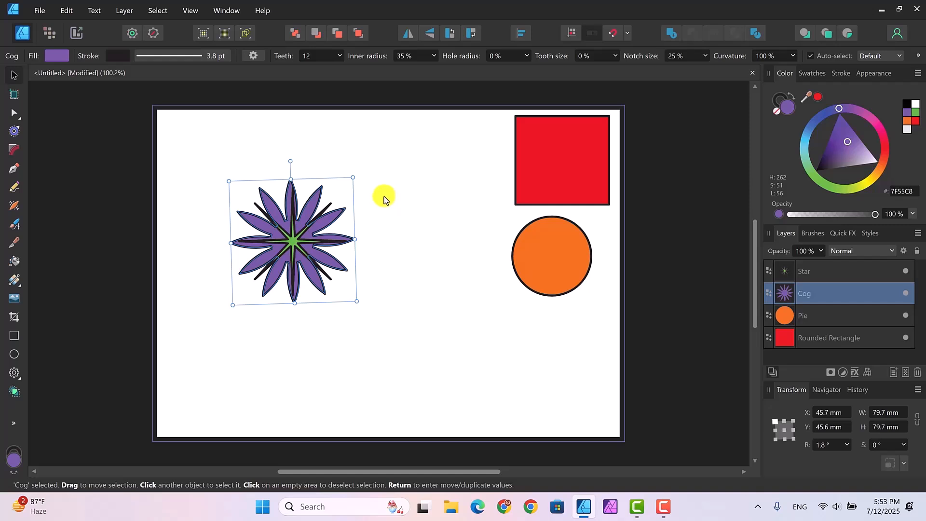
left_click(15, 114)
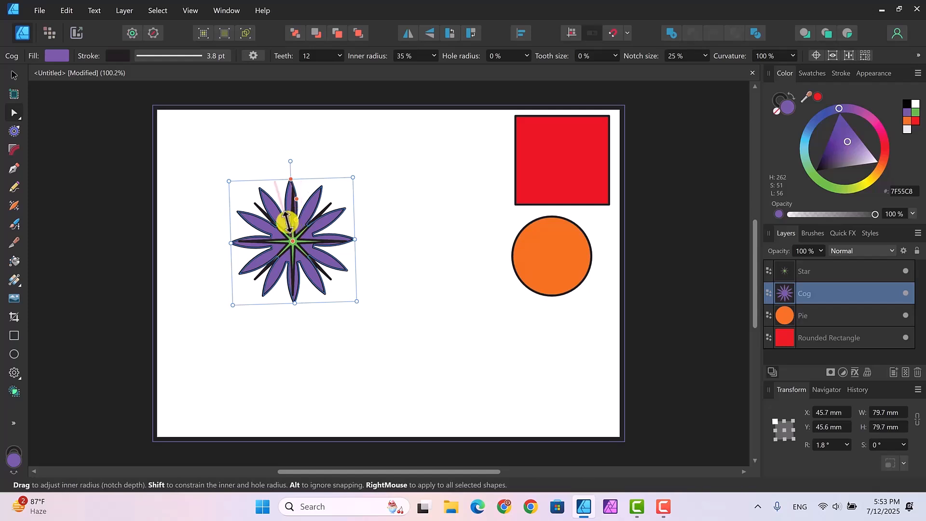
left_click_drag(288, 223, 291, 234)
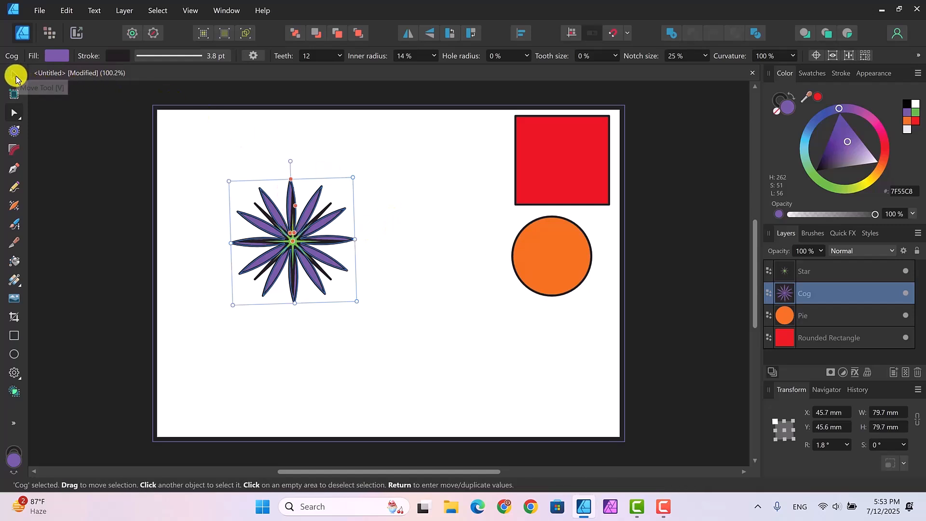
left_click(14, 76)
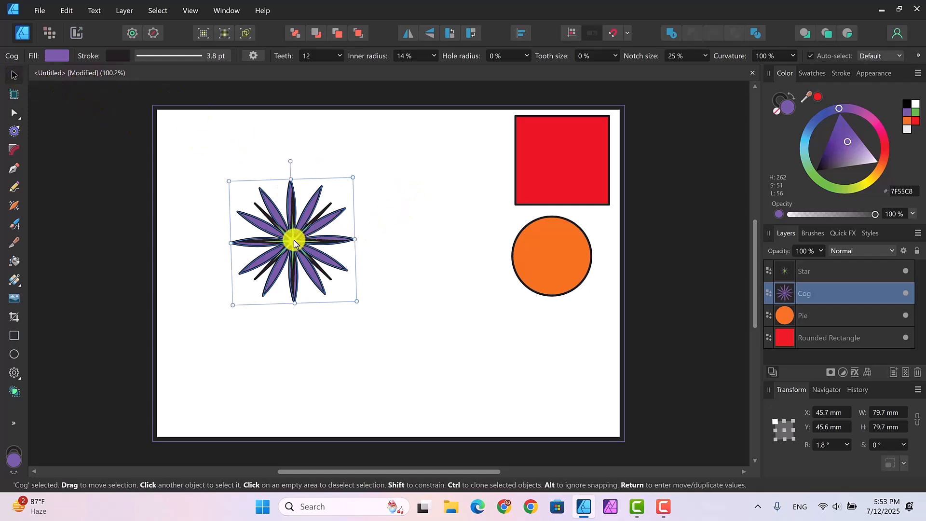
left_click_drag(294, 240, 295, 244)
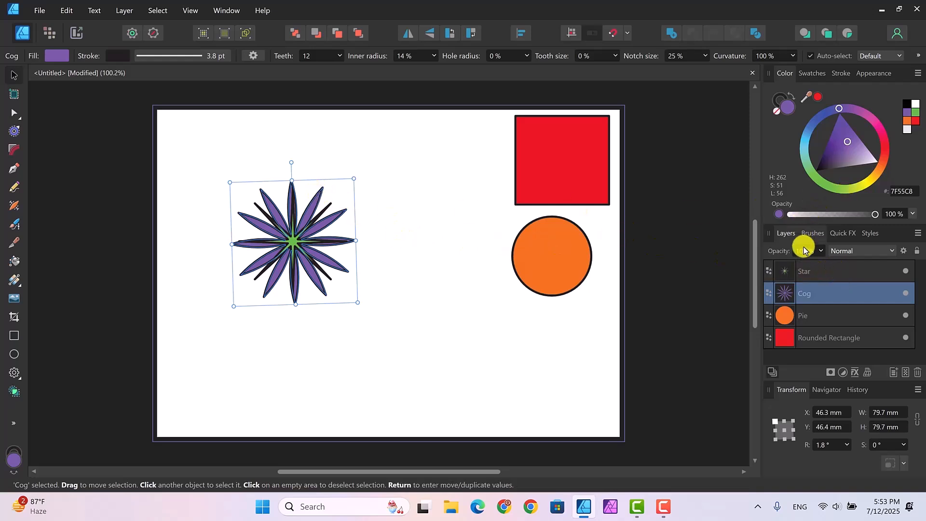
Nudge the green star onto the purple flower's centre and rotate it about 10.6° clockwise.
left_click(823, 273)
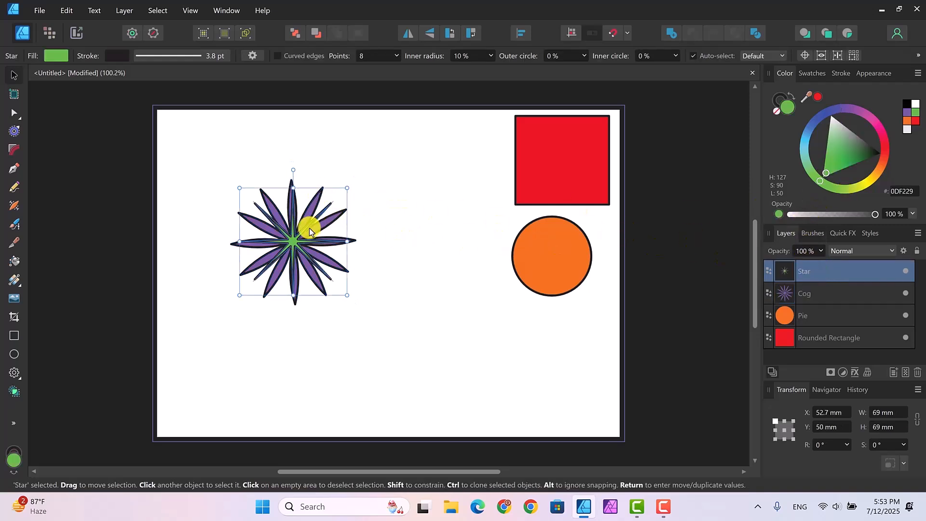
left_click_drag(293, 235, 294, 240)
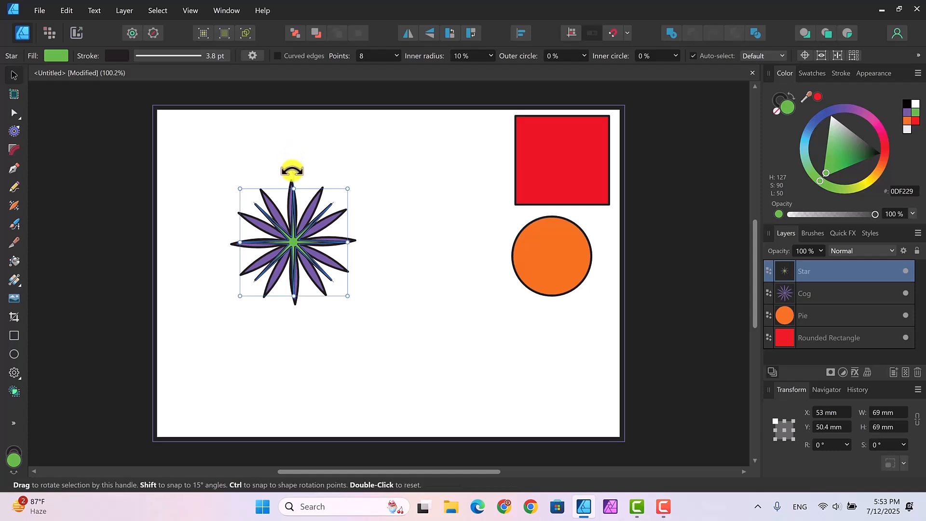
left_click_drag(293, 170, 308, 173)
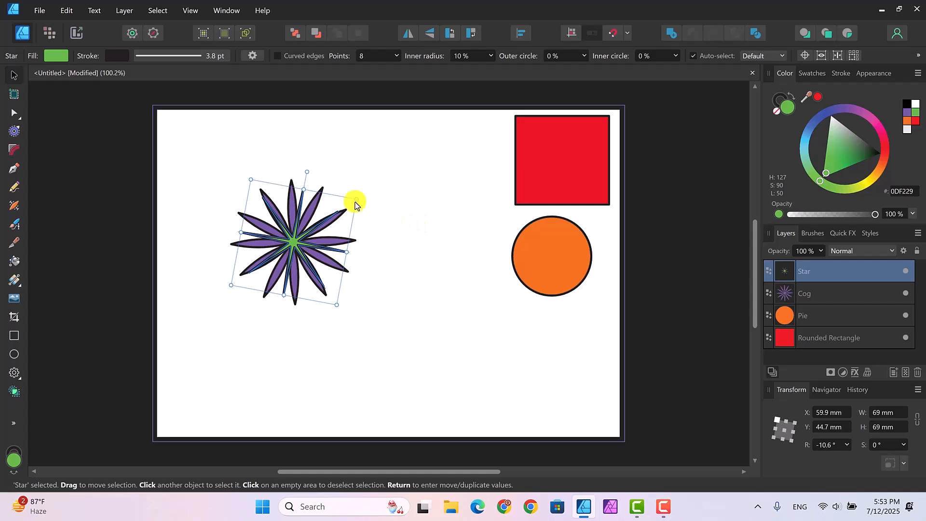
Turn the orange circle into a yellow centre about 12 mm wide, placed in front of the star and purple flower.
left_click(849, 313)
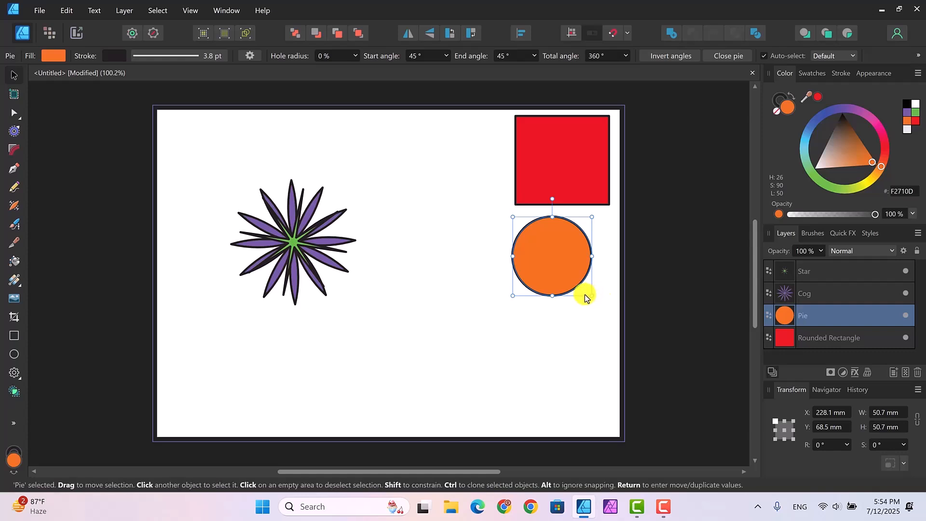
left_click_drag(589, 296, 302, 243)
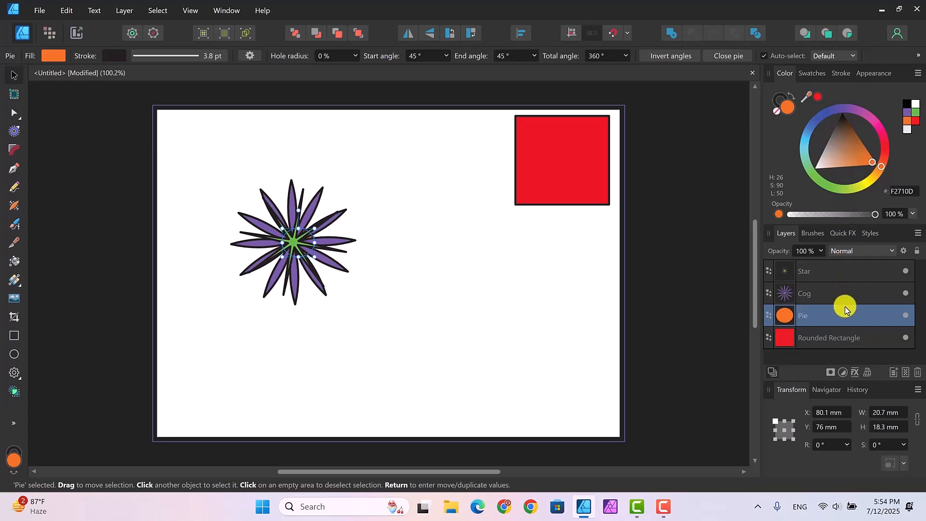
left_click_drag(847, 313, 846, 257)
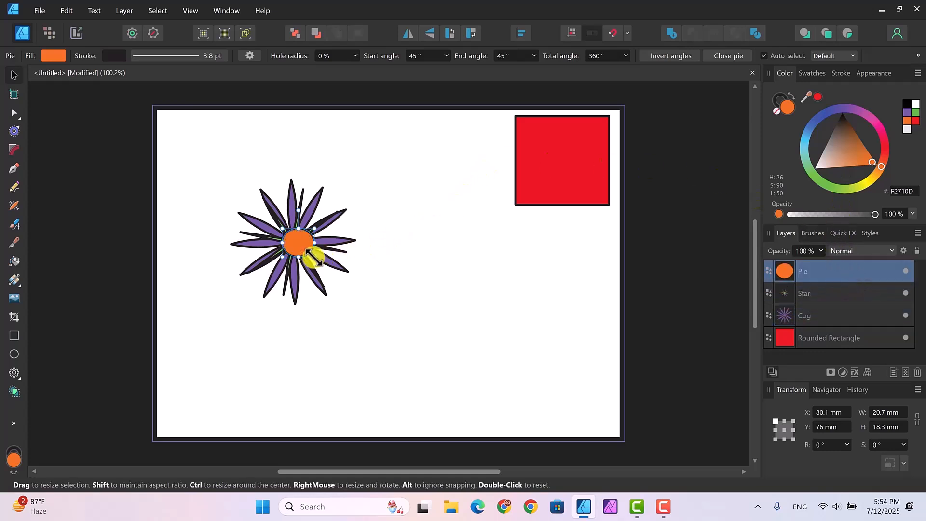
left_click_drag(312, 255, 296, 242)
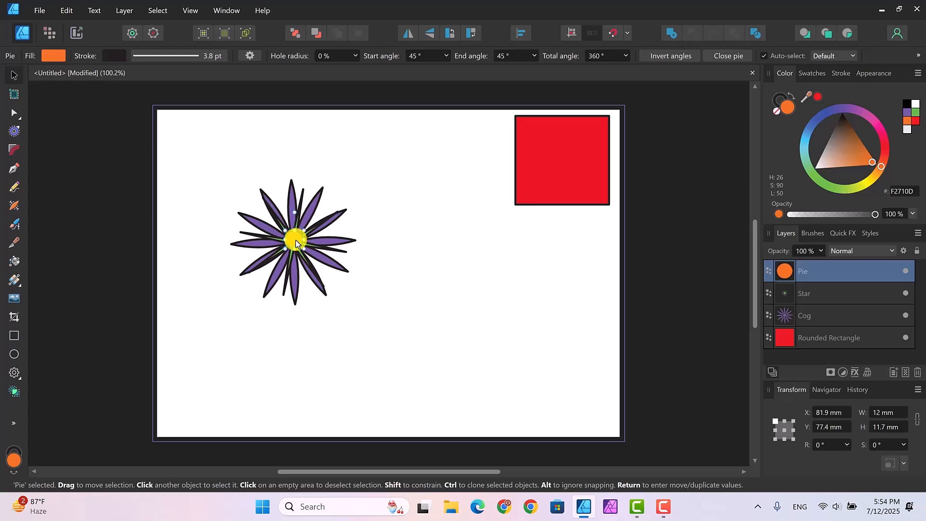
left_click(867, 179)
left_click(453, 234)
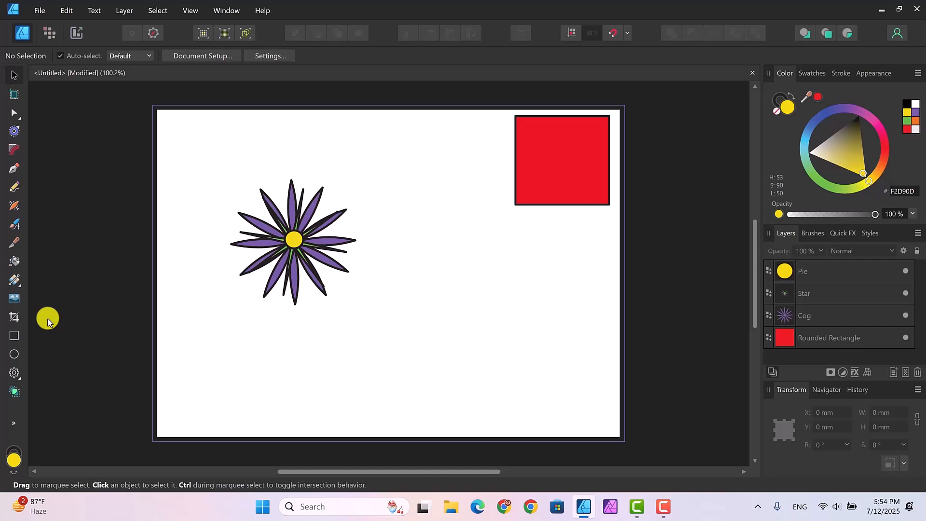
Draw a cloud shape about 41 × 36 mm in the page's empty lower right area, filled red, with its inner radius reduced to 28%.
left_click(18, 375)
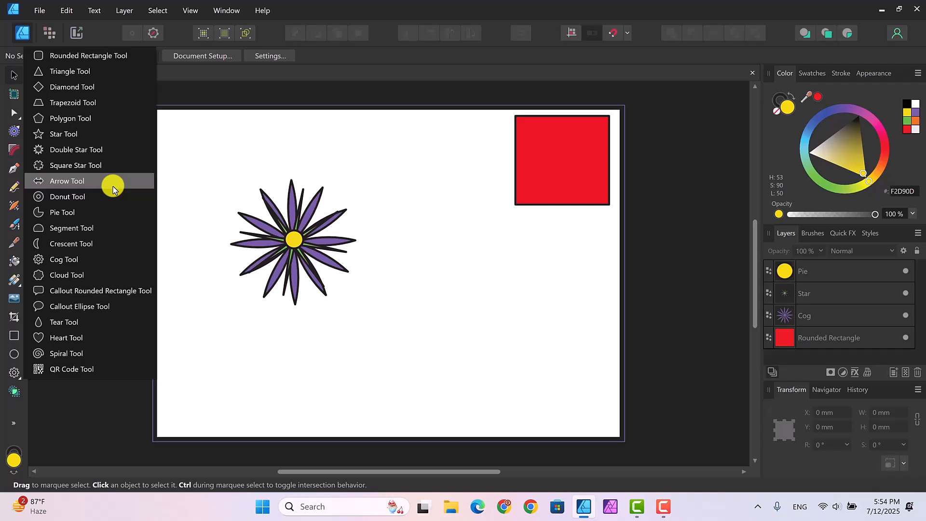
left_click(75, 276)
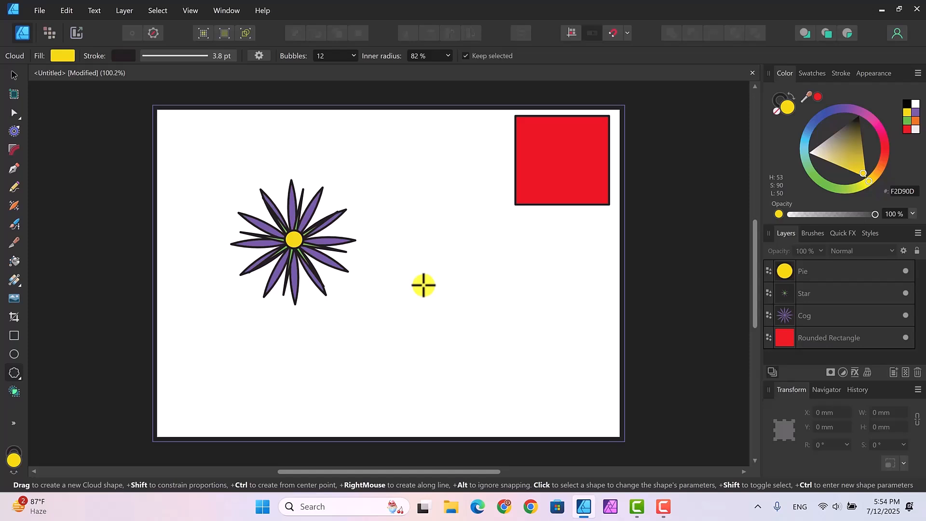
left_click_drag(423, 285, 488, 340)
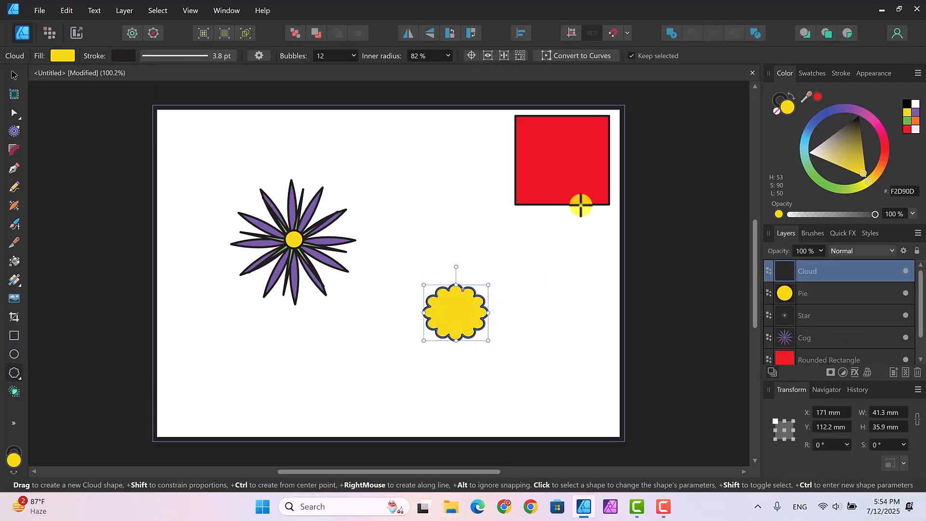
left_click(883, 149)
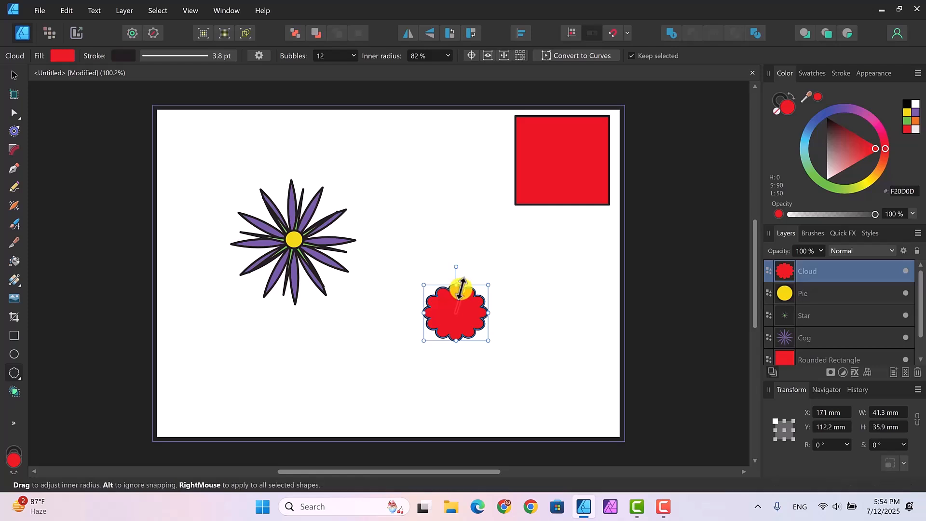
left_click_drag(463, 291, 455, 304)
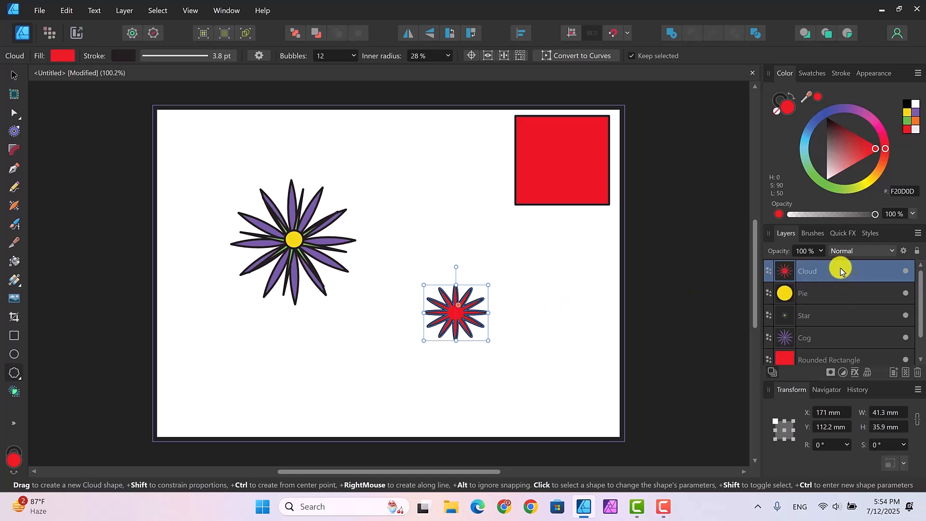
Reorder the Cloud layer so it sits between the Pie and Star layers without being nested.
left_click_drag(839, 271, 840, 296)
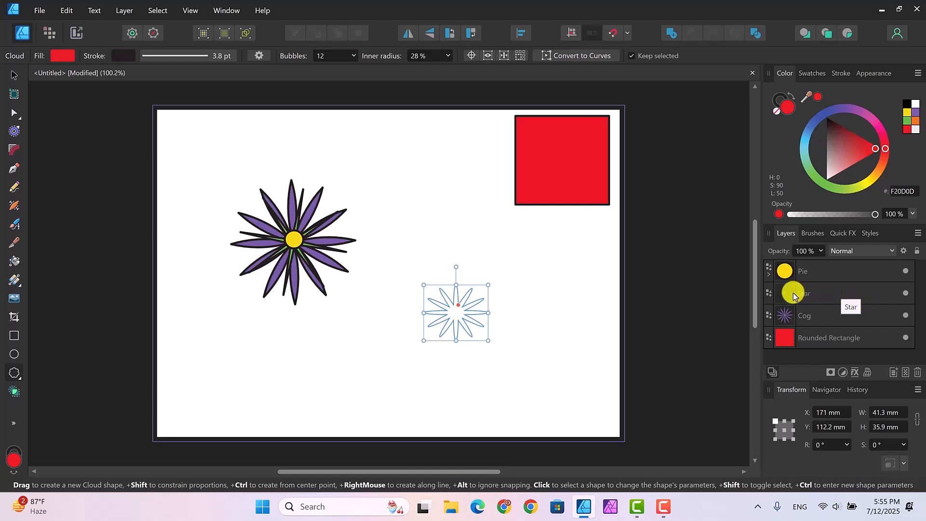
left_click(769, 276)
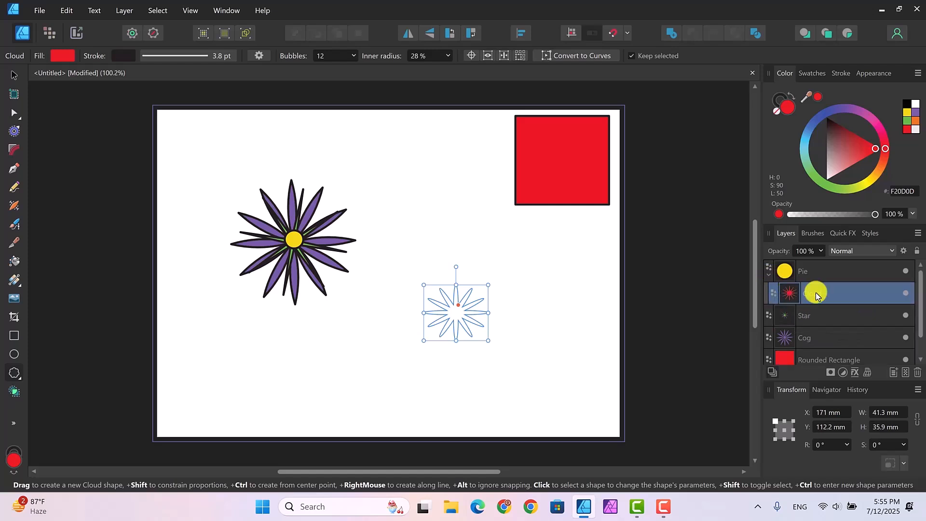
left_click_drag(835, 290, 833, 305)
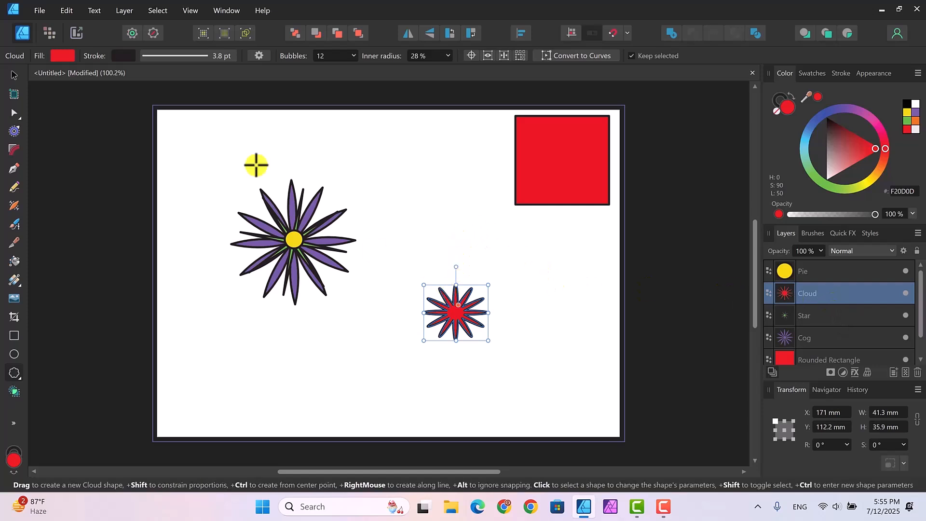
Move the red cloud shape onto the purple flower and centre it behind the yellow circle.
left_click(14, 75)
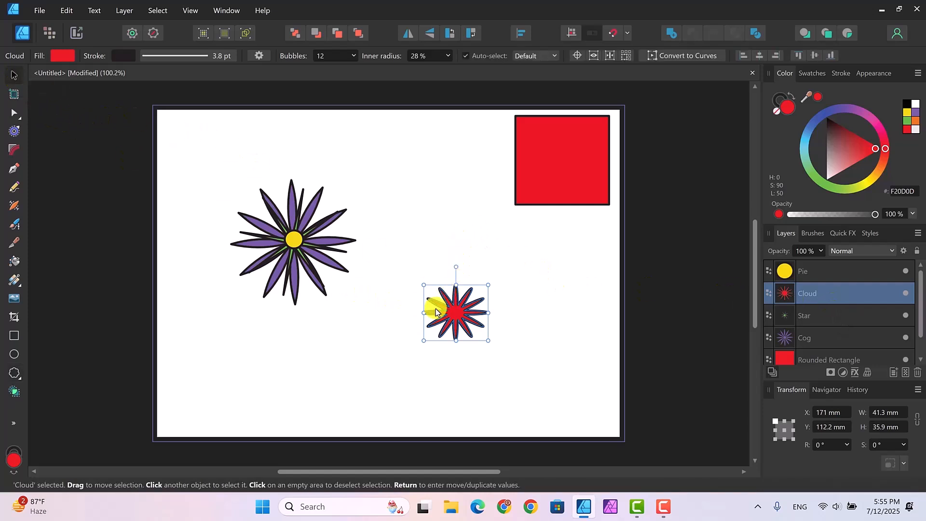
left_click_drag(451, 316, 286, 239)
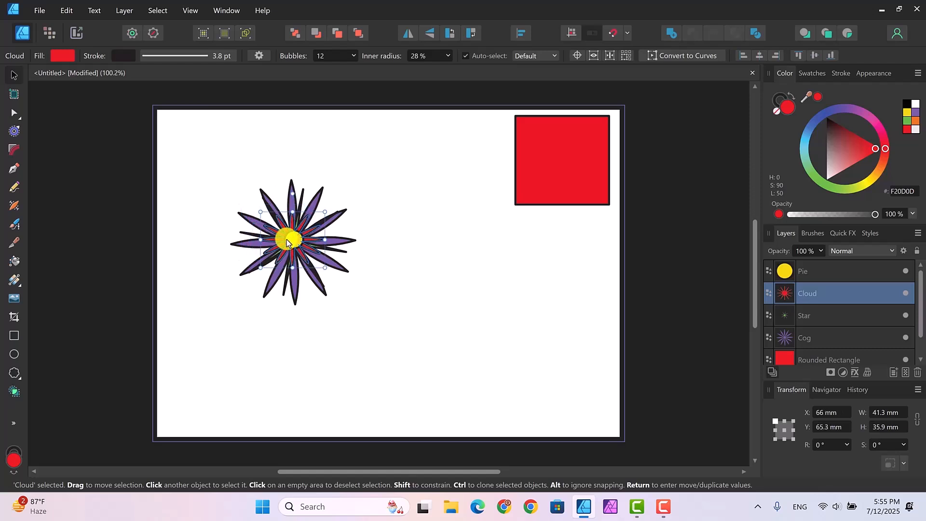
left_click(429, 262)
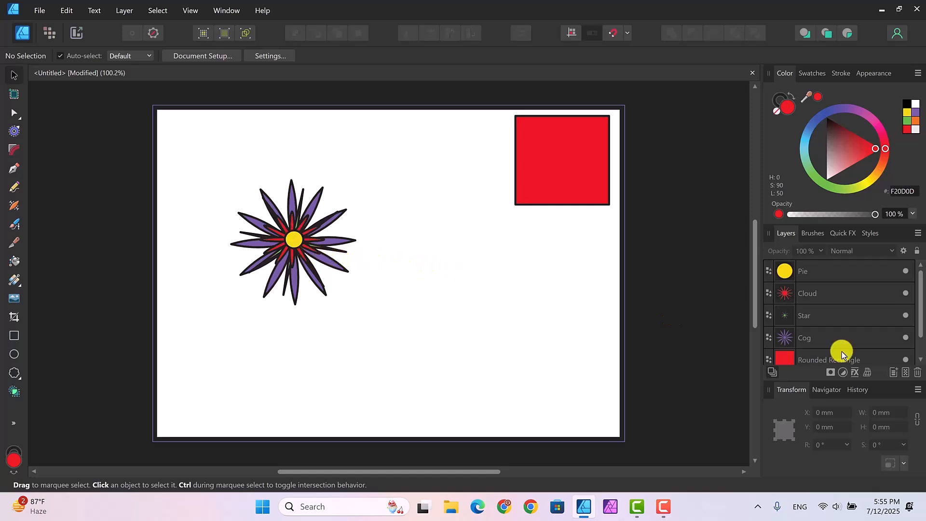
left_click(840, 293)
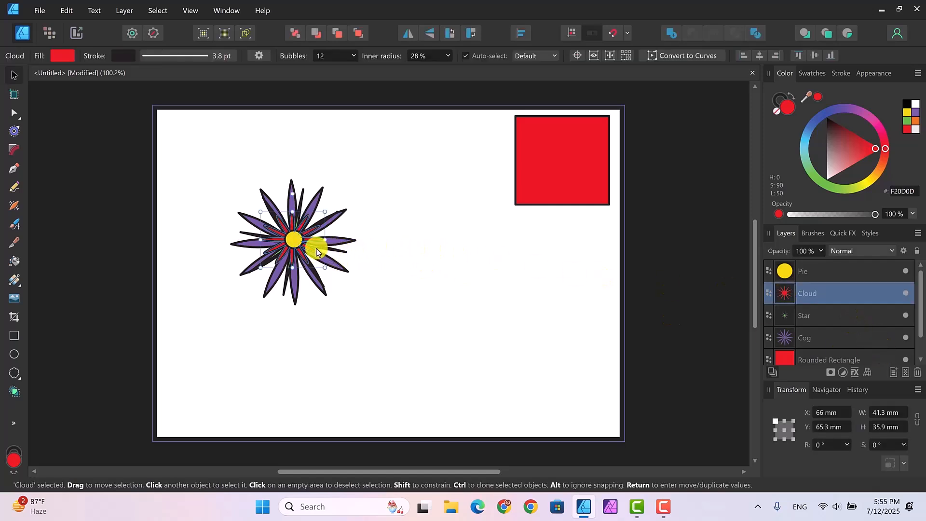
left_click_drag(303, 247, 303, 247)
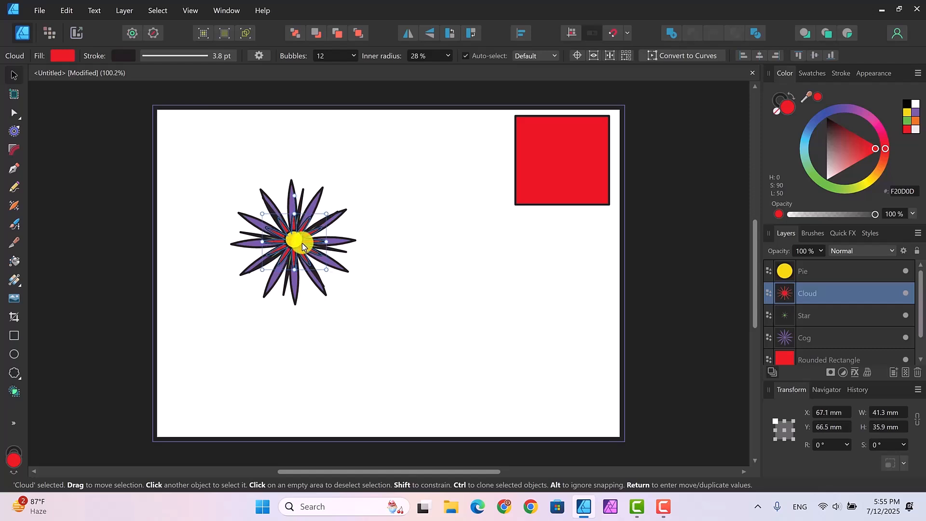
left_click(417, 290)
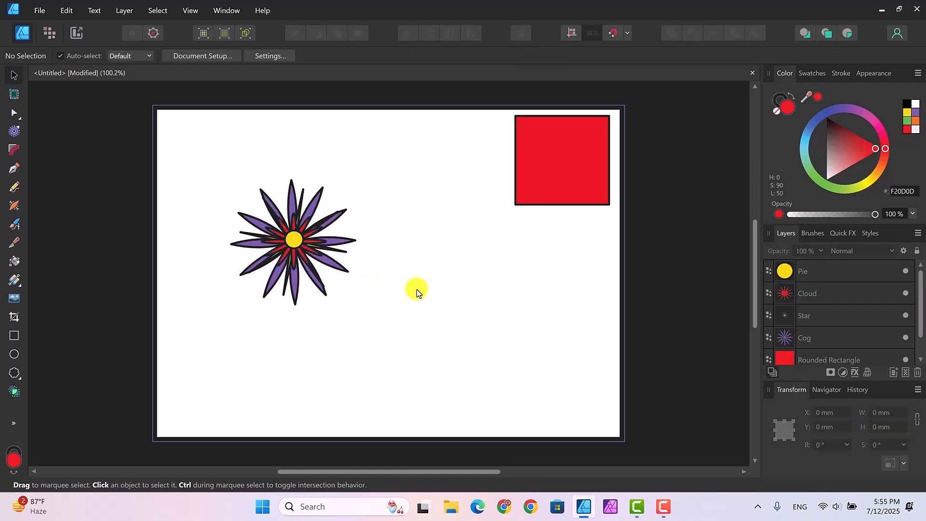